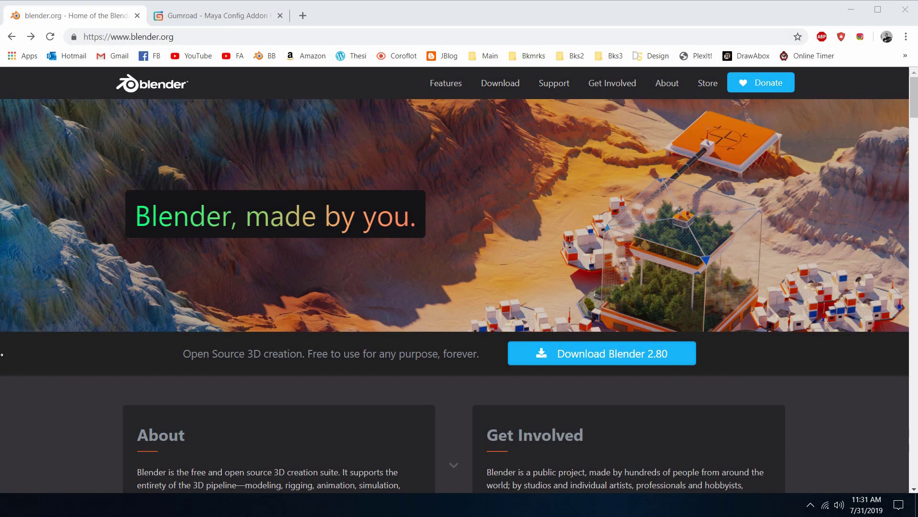
Open the Blender 2.80 download page and review the Maya Config addon's description and downloadable files on its Gumroad page.
{"action": "left_click", "coordinate": [566, 355]}
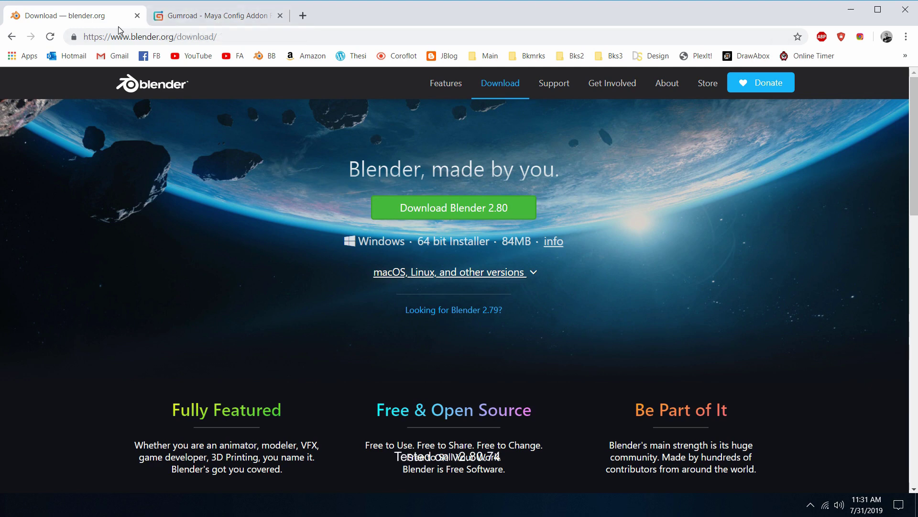
{"action": "left_click", "coordinate": [205, 16]}
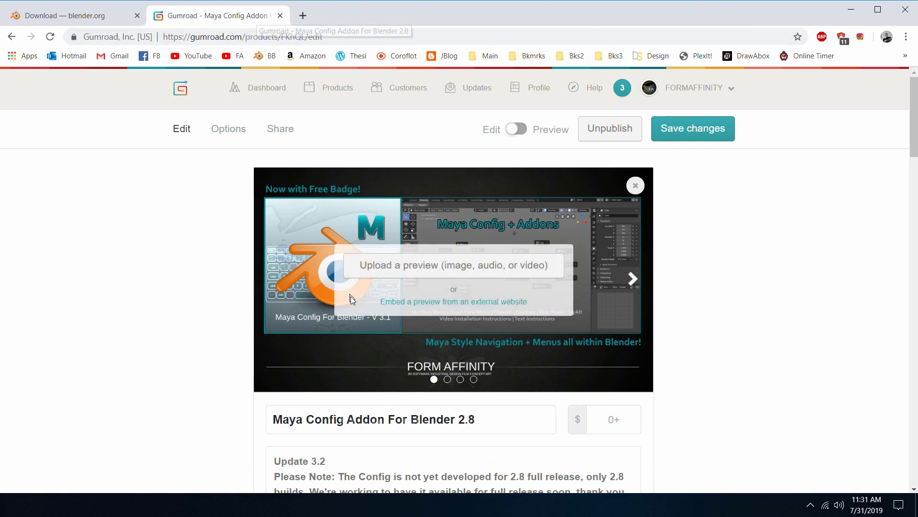
{"action": "scroll", "coordinate": [695, 247], "scroll_direction": "down", "scroll_amount": 8}
{"action": "scroll", "coordinate": [698, 246], "scroll_direction": "down", "scroll_amount": 6}
{"action": "scroll", "coordinate": [698, 246], "scroll_direction": "up", "scroll_amount": 15}
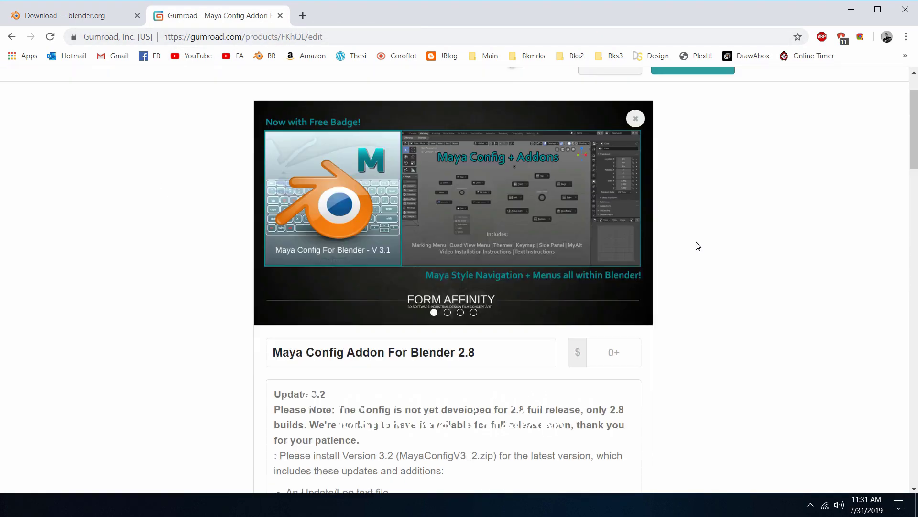
{"action": "scroll", "coordinate": [703, 244], "scroll_direction": "down", "scroll_amount": 20}
{"action": "scroll", "coordinate": [703, 244], "scroll_direction": "down", "scroll_amount": 6}
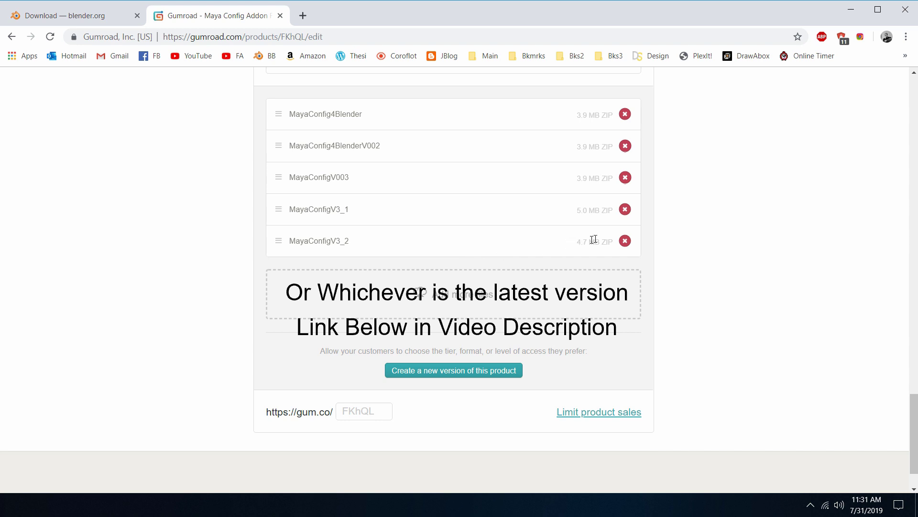
{"action": "left_click", "coordinate": [133, 17]}
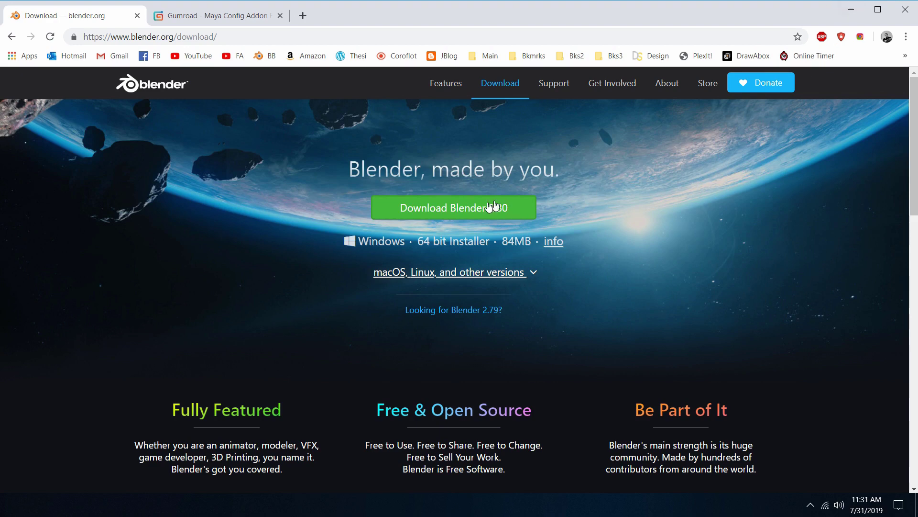
Switch to File Explorer and open the Blender installation folder under Program Files, Blender Foundation on drive C.
{"action": "left_click", "coordinate": [852, 10]}
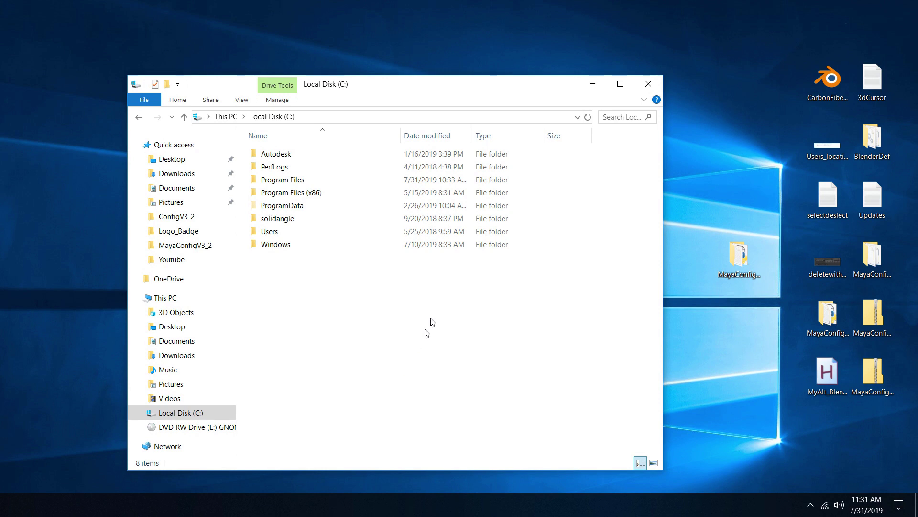
{"action": "double_click", "coordinate": [312, 183]}
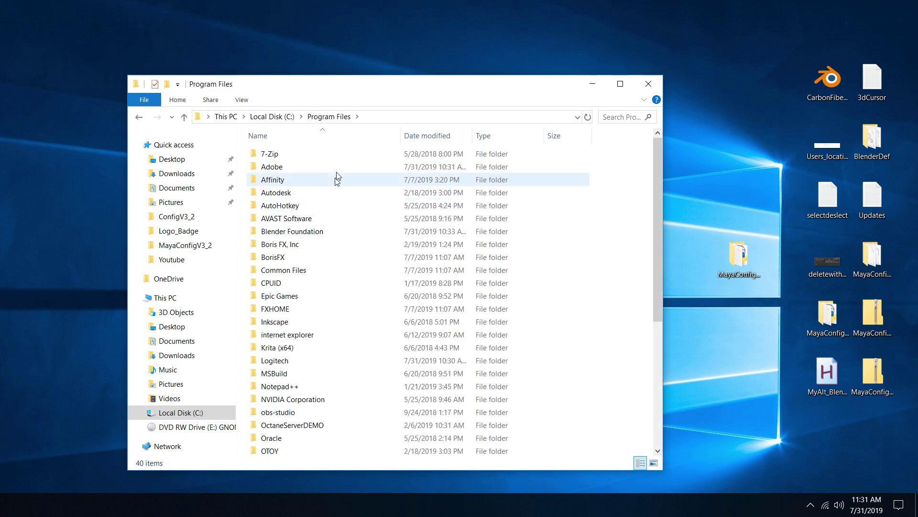
{"action": "mouse_move", "coordinate": [330, 238]}
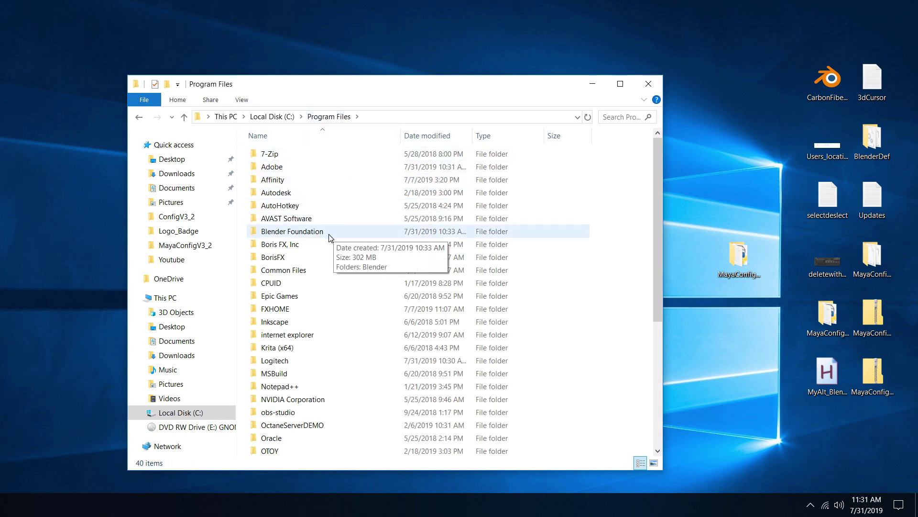
{"action": "double_click", "coordinate": [331, 234]}
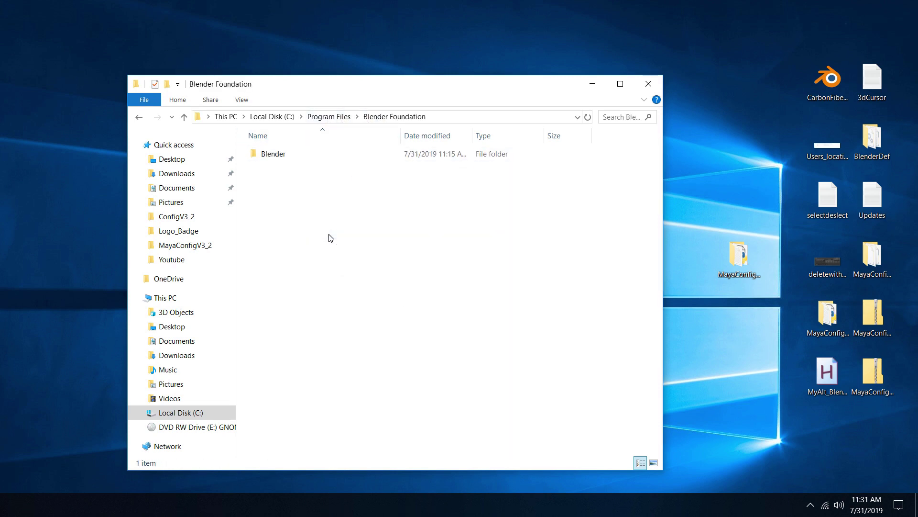
{"action": "double_click", "coordinate": [282, 159]}
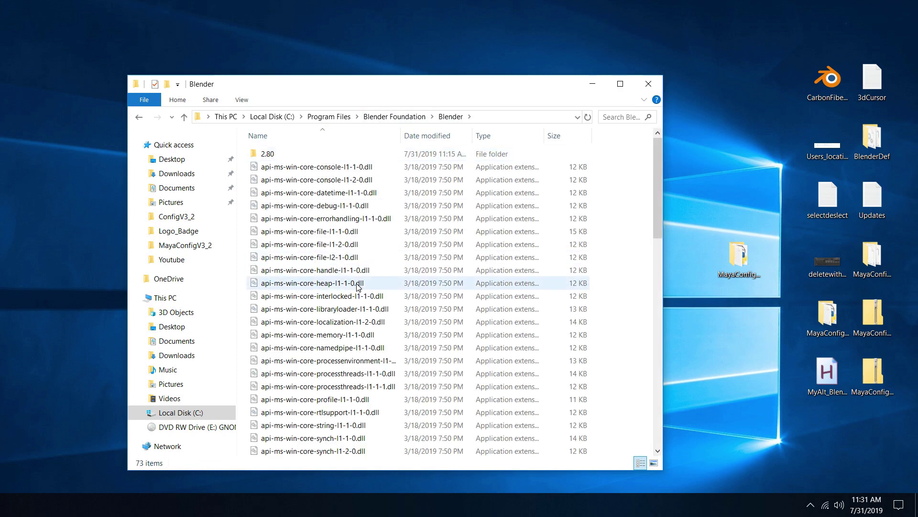
{"action": "scroll", "coordinate": [357, 287], "scroll_direction": "down", "scroll_amount": 15}
{"action": "scroll", "coordinate": [357, 287], "scroll_direction": "up", "scroll_amount": 16}
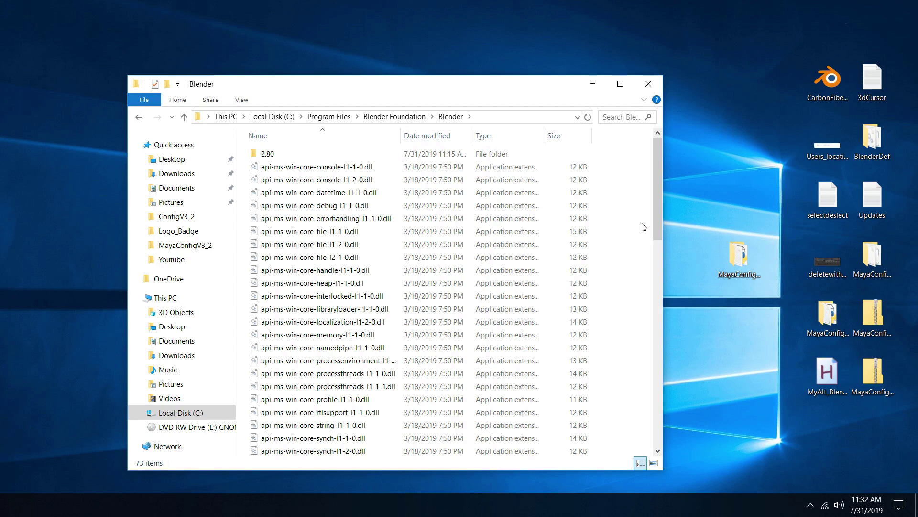
{"action": "scroll", "coordinate": [574, 287], "scroll_direction": "down", "scroll_amount": 3}
{"action": "scroll", "coordinate": [526, 287], "scroll_direction": "up", "scroll_amount": 3}
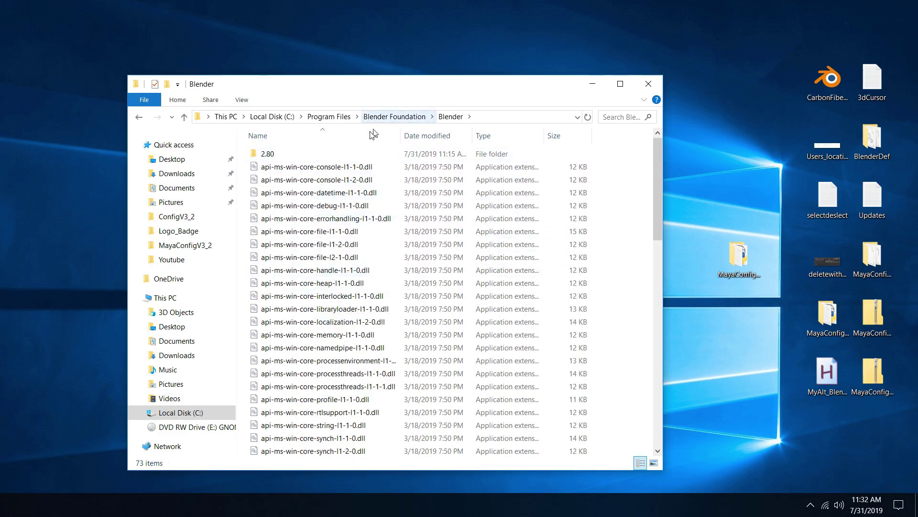
Open the startup folder inside the scripts folder of Blender's 2.80 folder.
{"action": "double_click", "coordinate": [281, 155]}
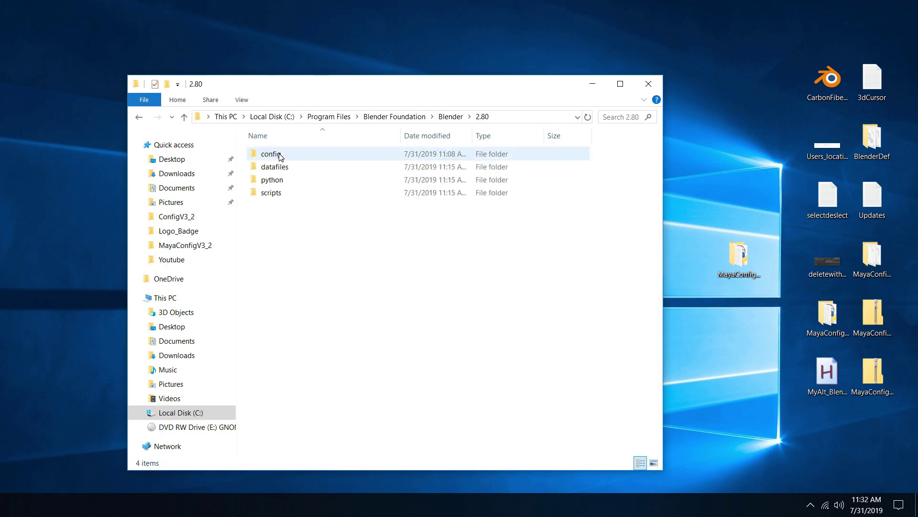
{"action": "double_click", "coordinate": [304, 195]}
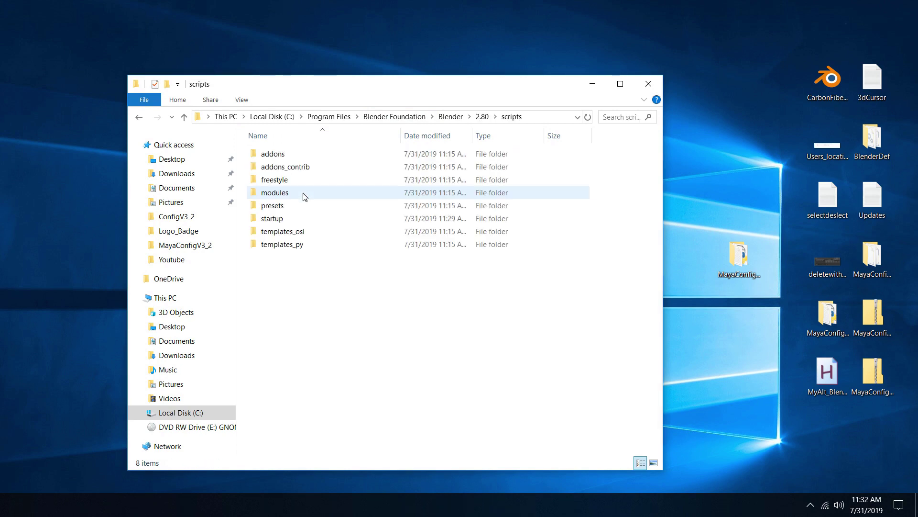
{"action": "double_click", "coordinate": [304, 218]}
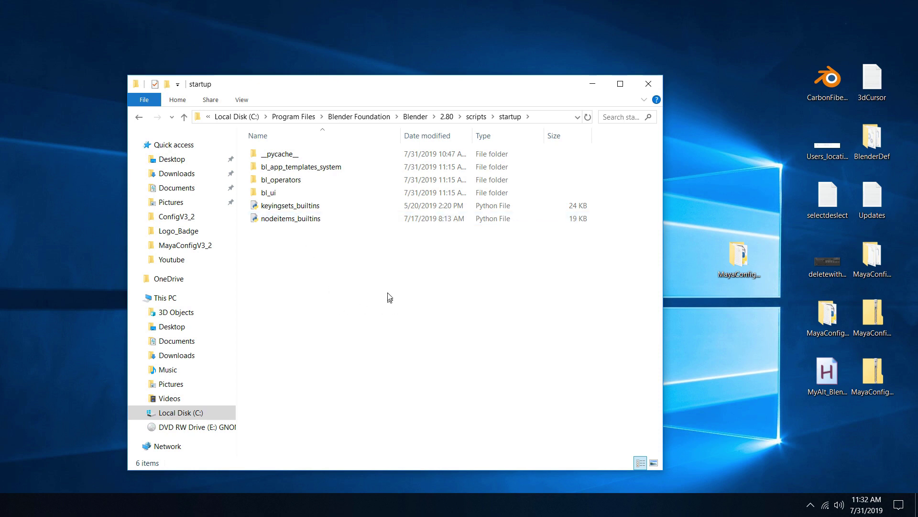
Open the MayaConfigV3_2 folder from the desktop and place its window so the startup folder's files stay visible.
{"action": "left_click", "coordinate": [741, 260]}
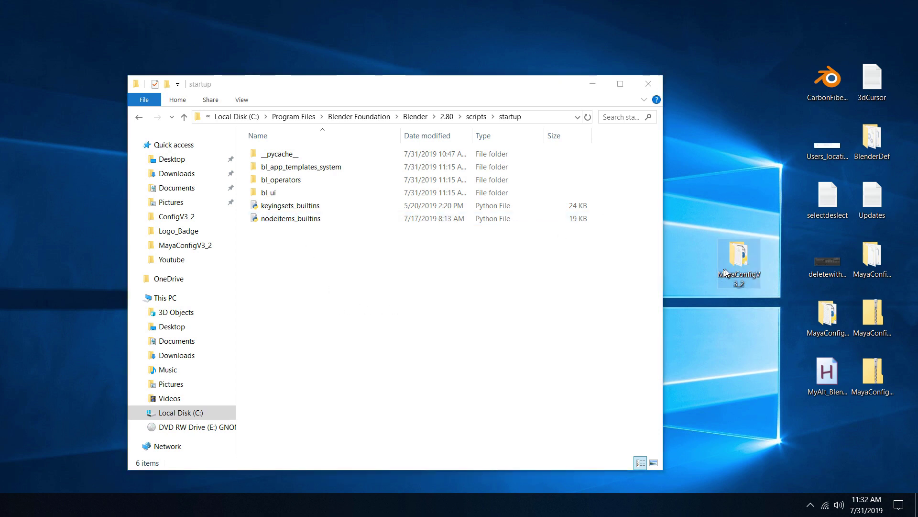
{"action": "double_click", "coordinate": [740, 287]}
{"action": "left_click_drag", "start_coordinate": [337, 112], "coordinate": [560, 93]}
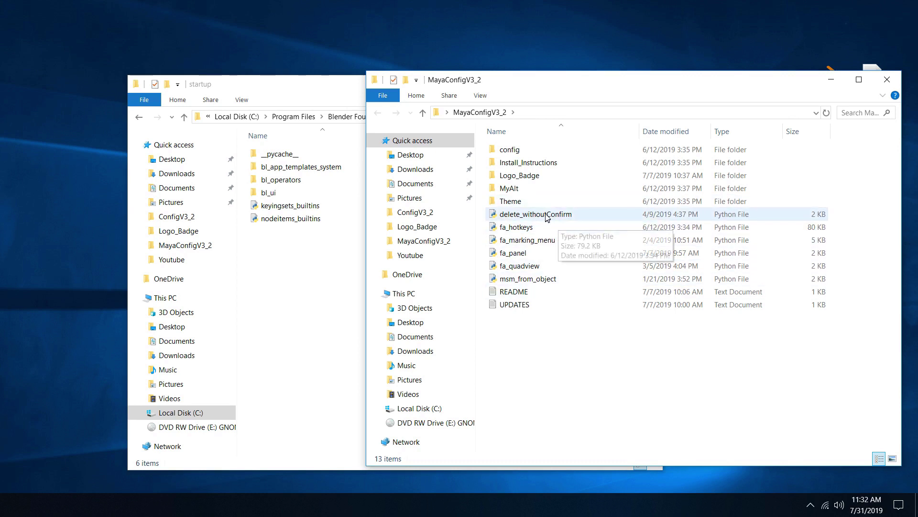
Copy the six Python files from delete_withoutConfirm through msm_from_object into Blender's startup folder, granting administrator permission for all items.
{"action": "left_click", "coordinate": [587, 217]}
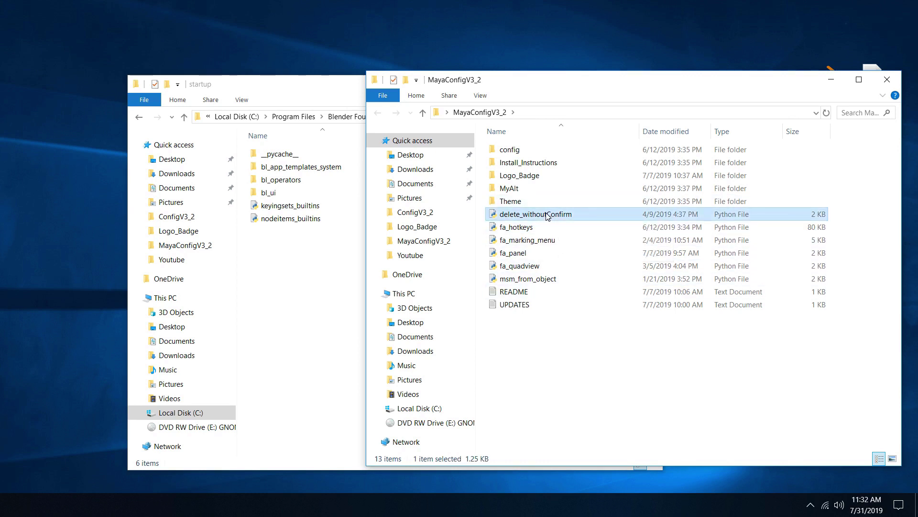
{"action": "left_click", "coordinate": [530, 280], "text": "shift"}
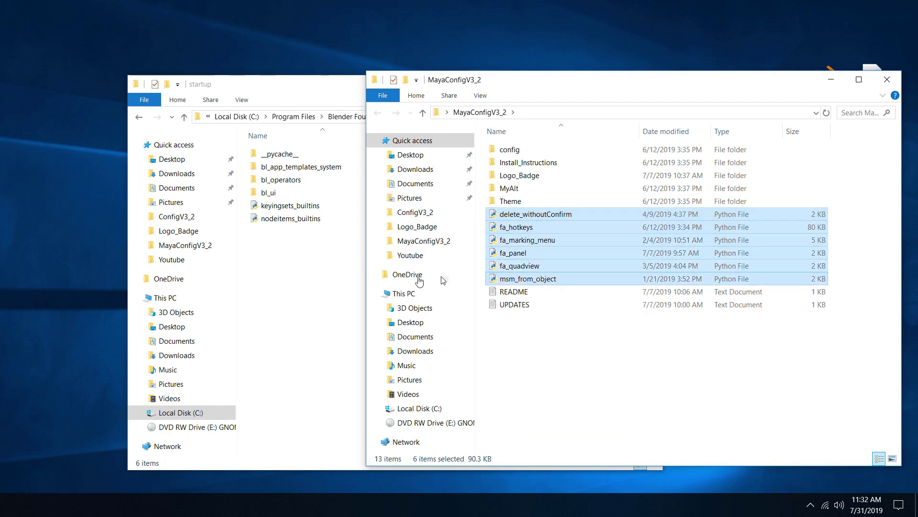
{"action": "left_click", "coordinate": [306, 301]}
{"action": "key", "text": "ctrl+v"}
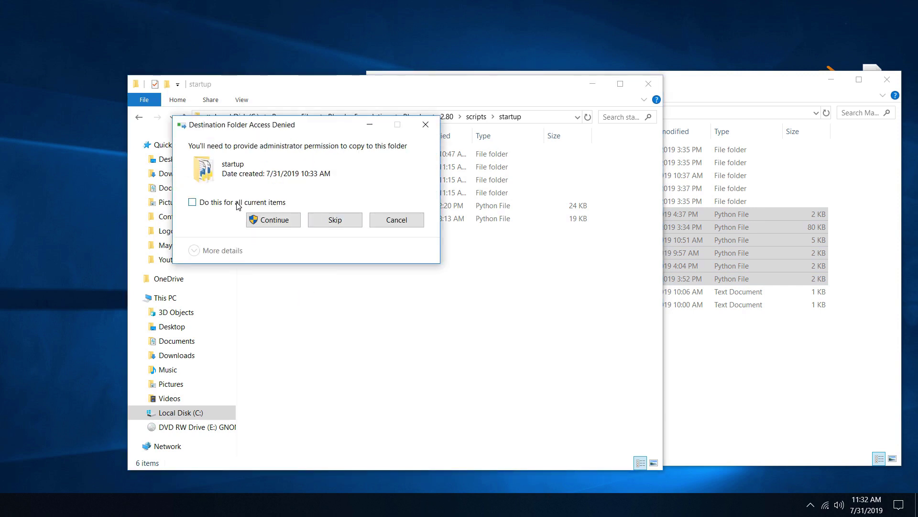
{"action": "left_click", "coordinate": [194, 203]}
{"action": "left_click", "coordinate": [282, 220]}
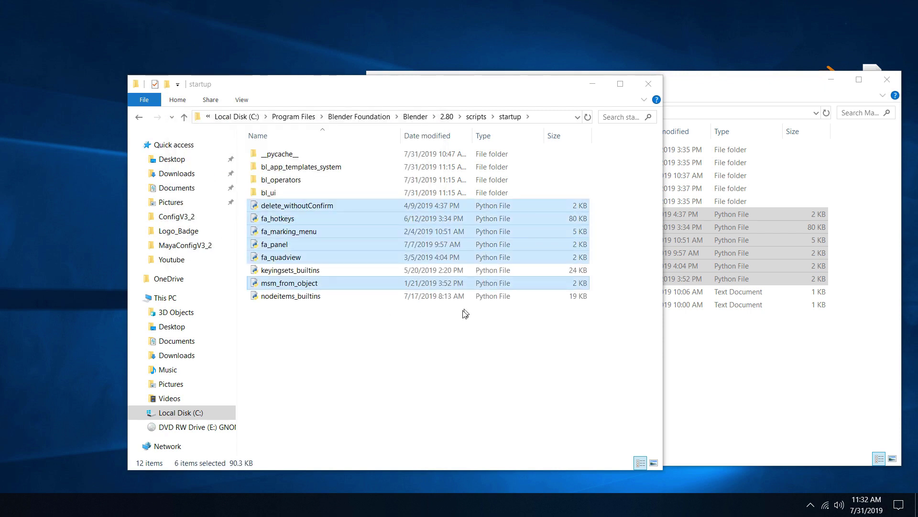
{"action": "left_click", "coordinate": [416, 340]}
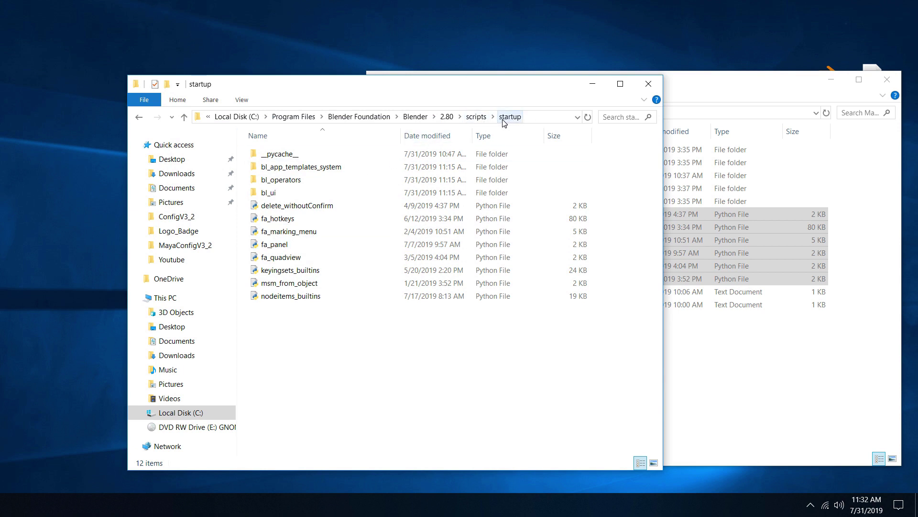
Go back up to Blender's 2.80 folder and copy the config folder from MayaConfigV3_2 into it with administrator permission.
{"action": "left_click", "coordinate": [477, 117]}
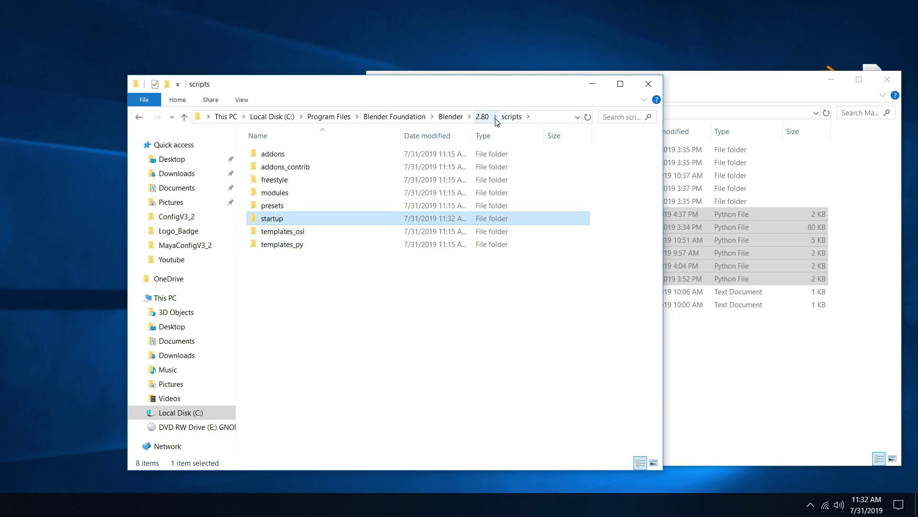
{"action": "left_click", "coordinate": [482, 116]}
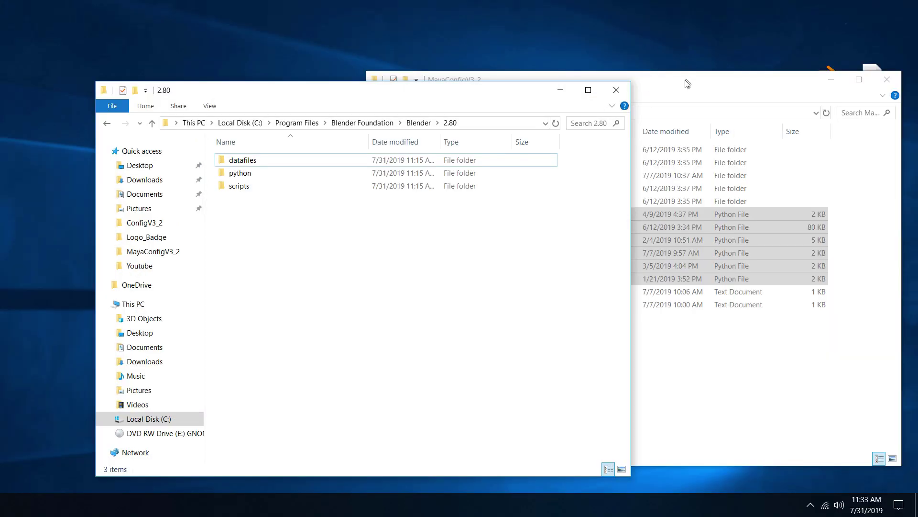
{"action": "left_click", "coordinate": [686, 82]}
{"action": "left_click", "coordinate": [523, 152]}
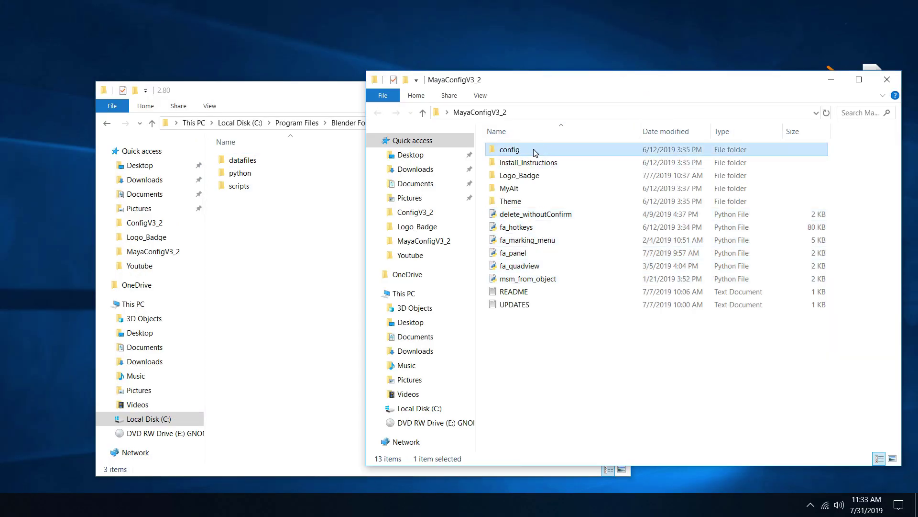
{"action": "mouse_move", "coordinate": [535, 152]}
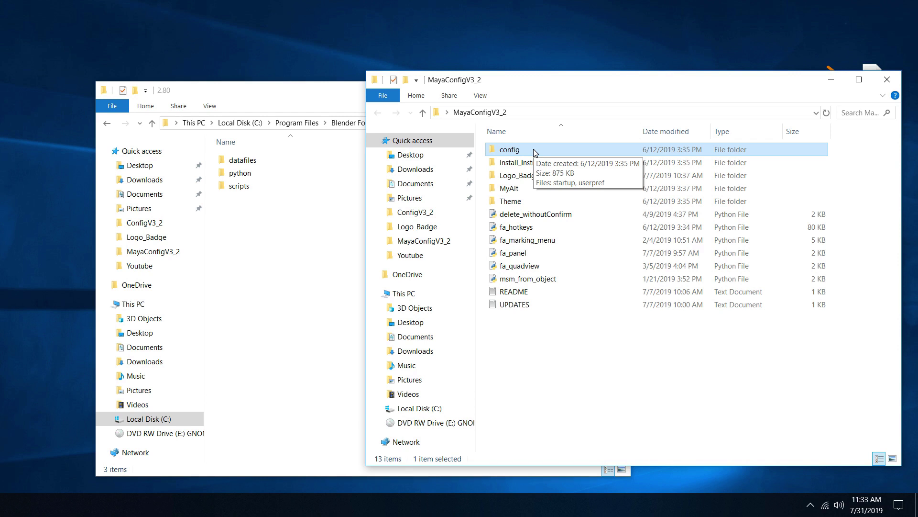
{"action": "left_click", "coordinate": [273, 244]}
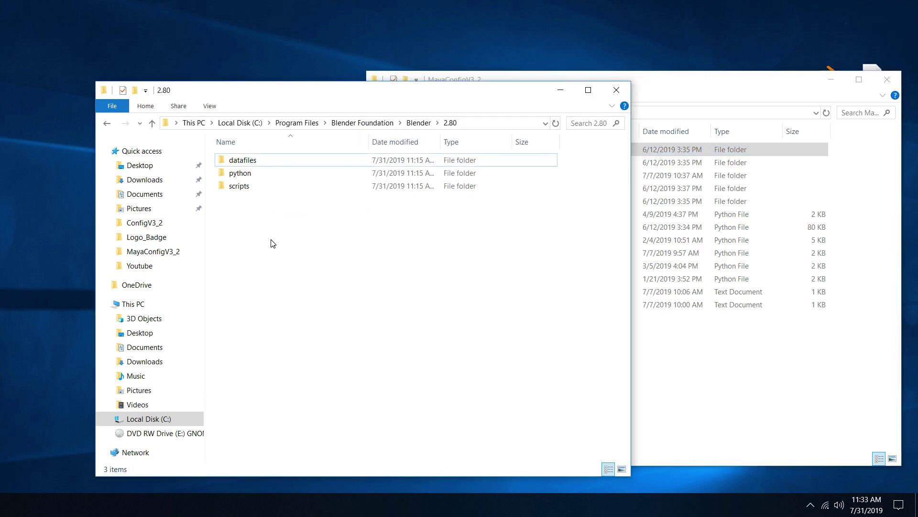
{"action": "key", "text": "ctrl+v"}
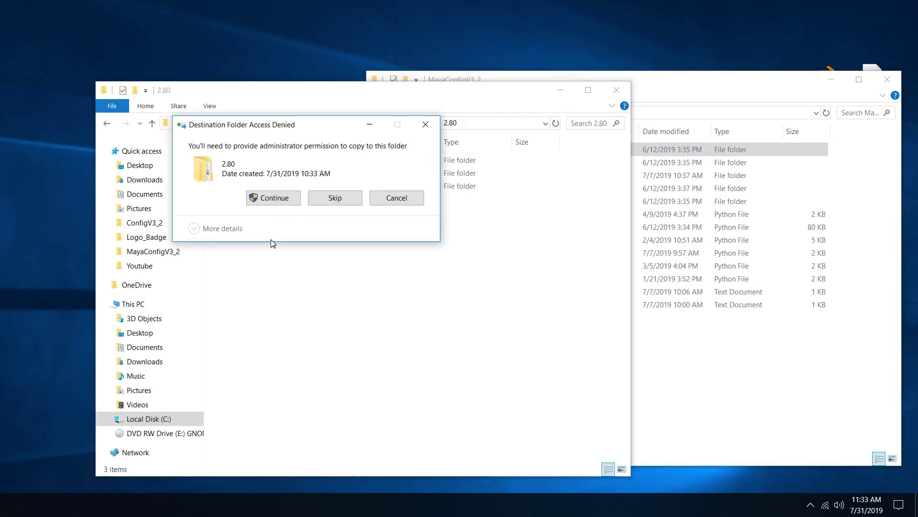
{"action": "left_click", "coordinate": [263, 198]}
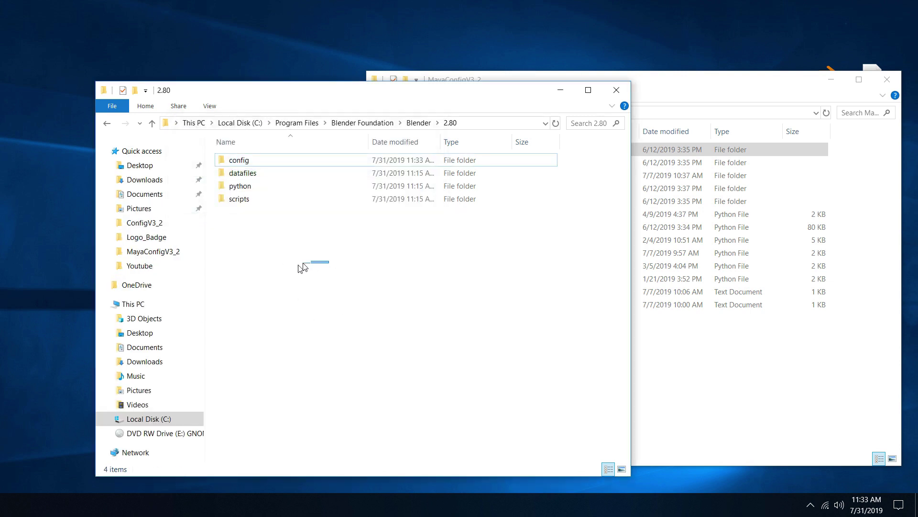
Check the files in the copied config folder, then return to the Blender program folder and locate the blender application.
{"action": "double_click", "coordinate": [266, 161]}
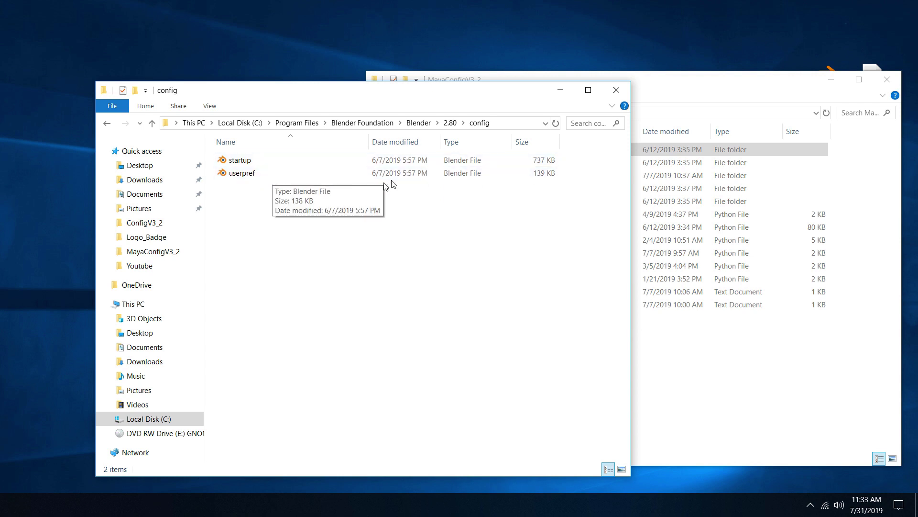
{"action": "left_click", "coordinate": [450, 123]}
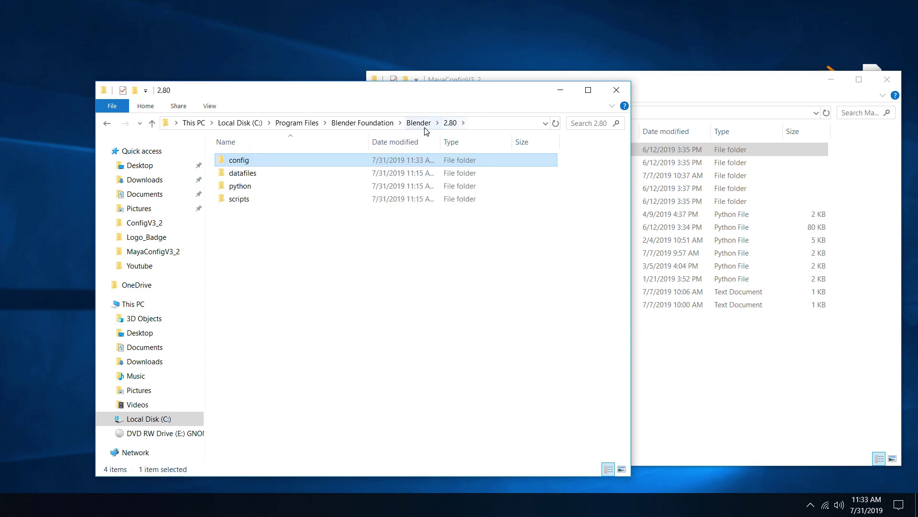
{"action": "left_click", "coordinate": [412, 125]}
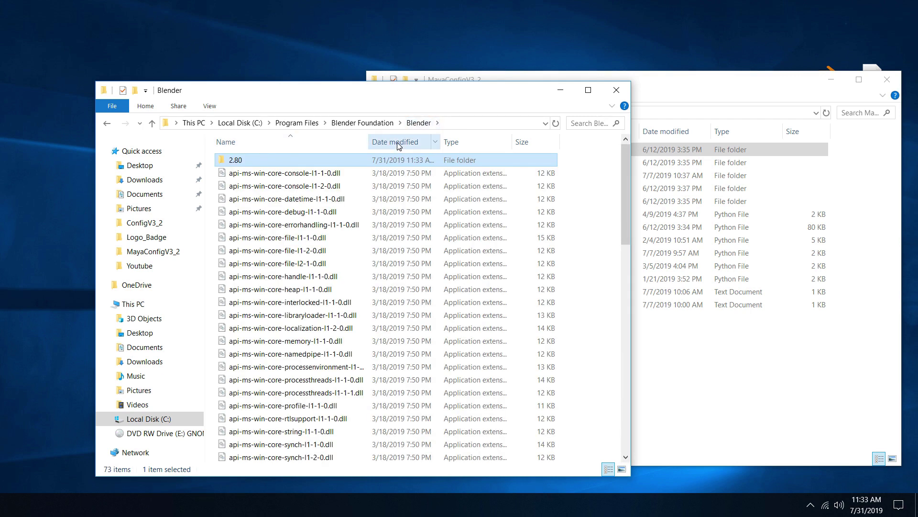
{"action": "scroll", "coordinate": [259, 252], "scroll_direction": "down", "scroll_amount": 12}
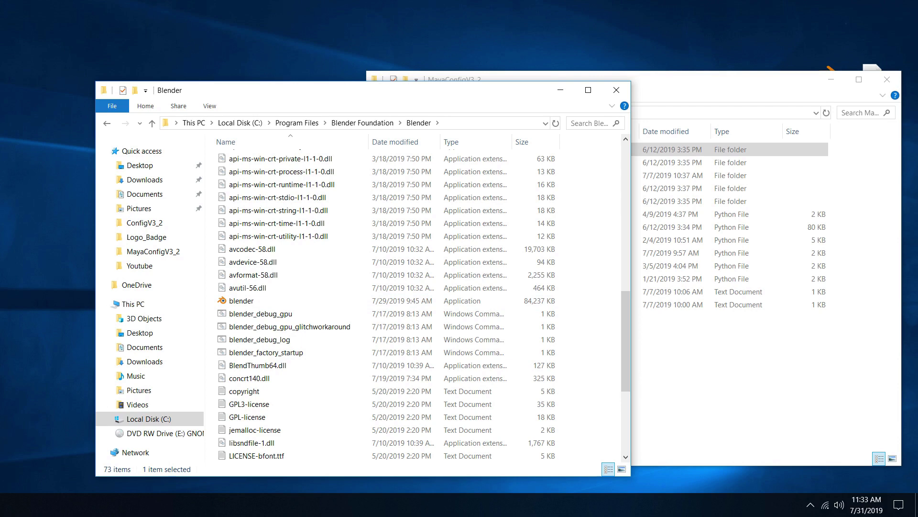
{"action": "key", "text": "super"}
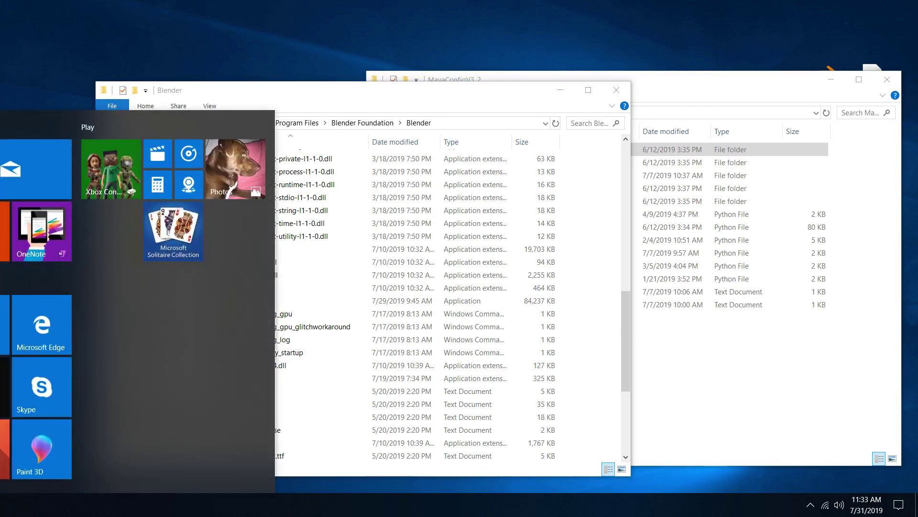
{"action": "key", "text": "super"}
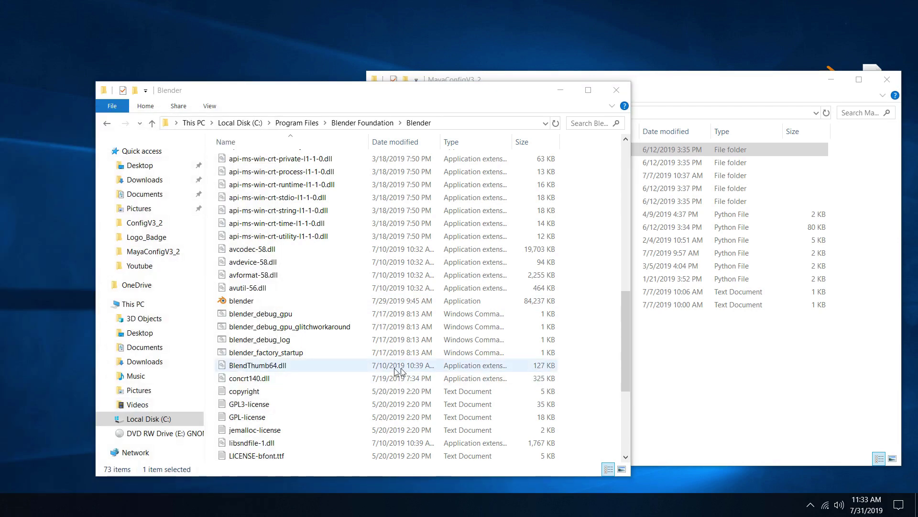
Run the blender application as administrator and start a new General file.
{"action": "left_click", "coordinate": [289, 301]}
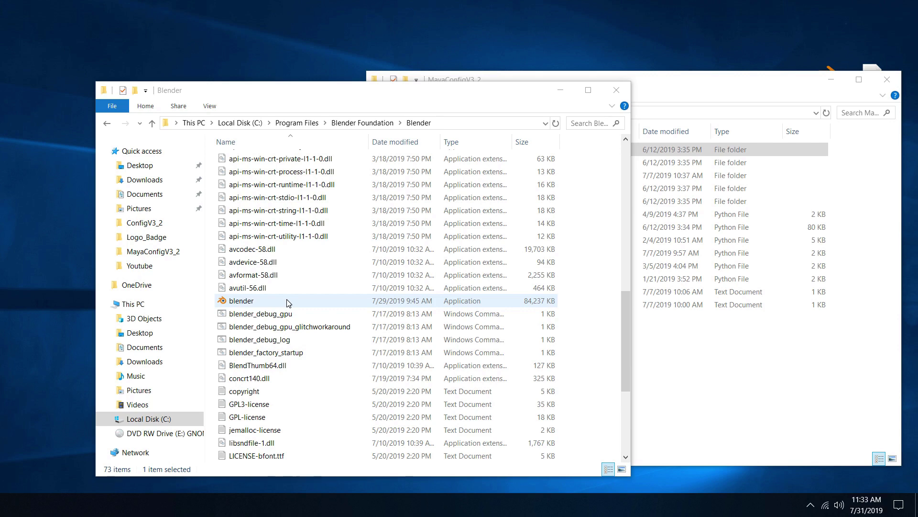
{"action": "left_click", "coordinate": [254, 302]}
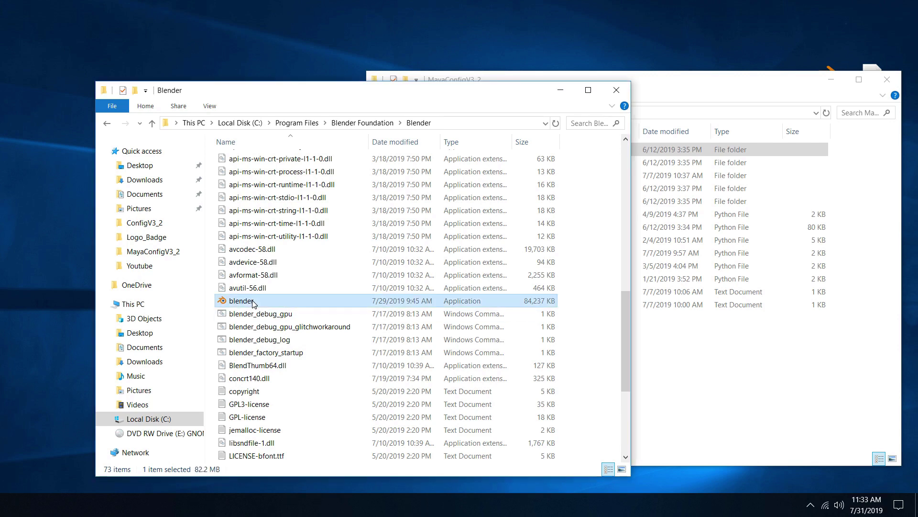
{"action": "right_click", "coordinate": [252, 301]}
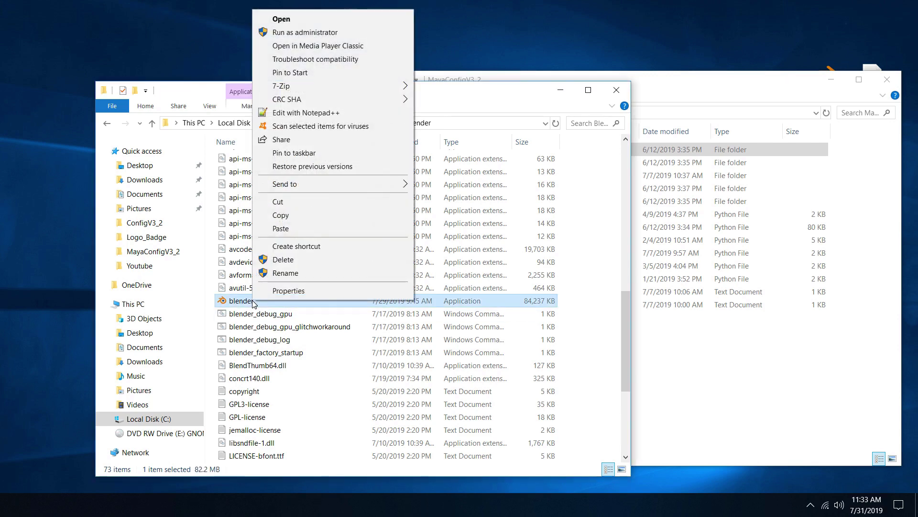
{"action": "left_click", "coordinate": [334, 34]}
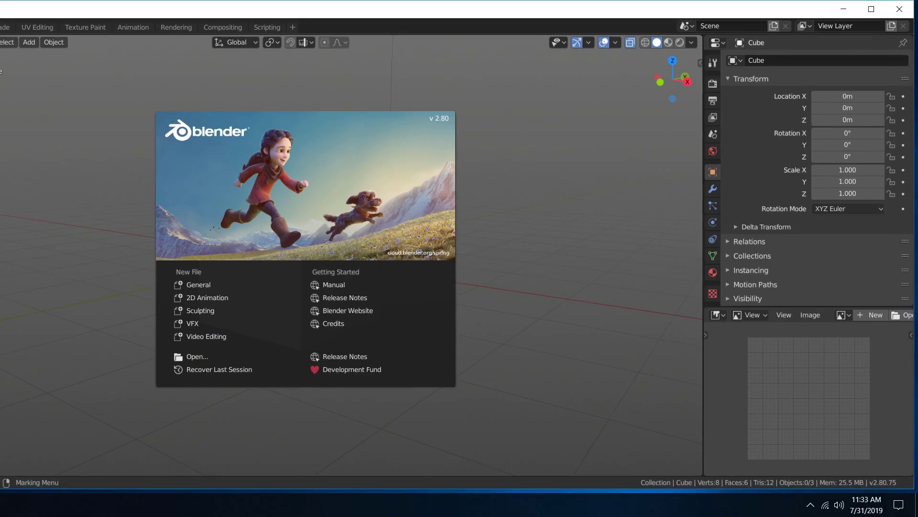
{"action": "mouse_move", "coordinate": [2, 208]}
{"action": "left_mouse_down"}
{"action": "mouse_move", "coordinate": [31, 207]}
{"action": "mouse_move", "coordinate": [0, 208]}
{"action": "left_mouse_up"}
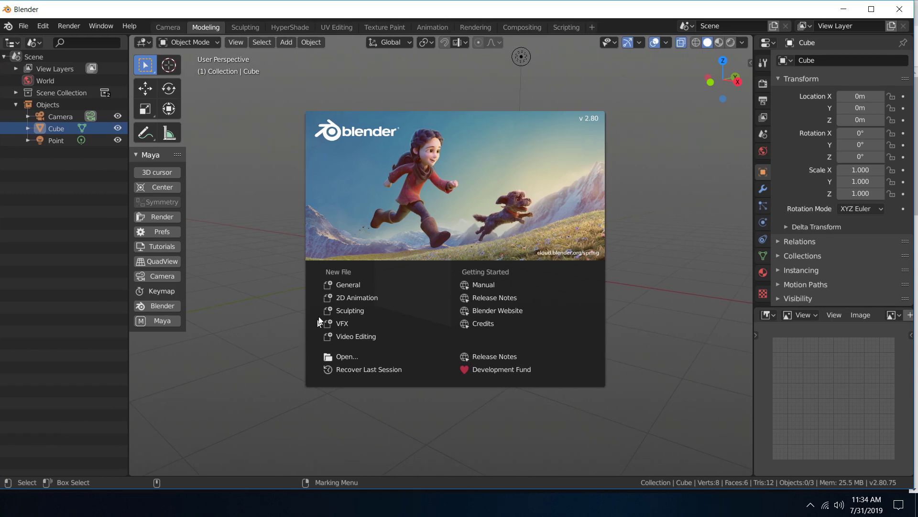
{"action": "left_click", "coordinate": [355, 283]}
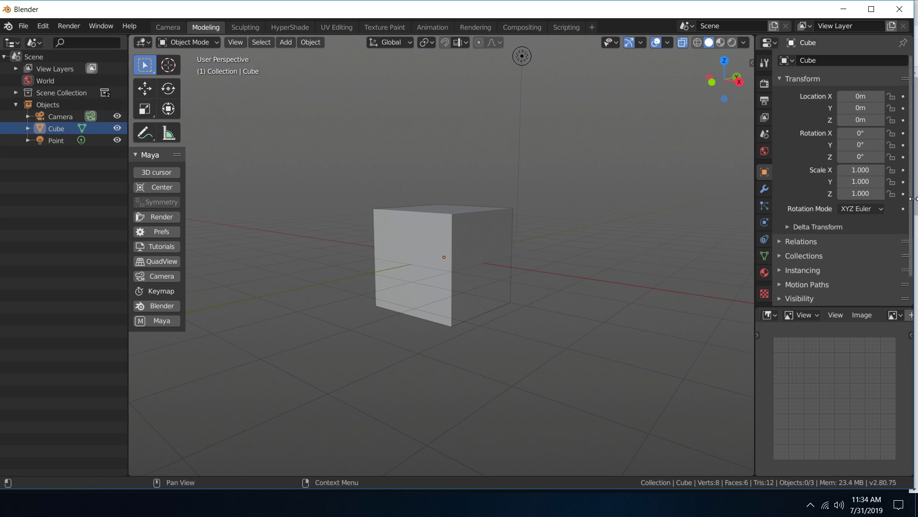
{"action": "left_click_drag", "start_coordinate": [913, 198], "coordinate": [916, 199]}
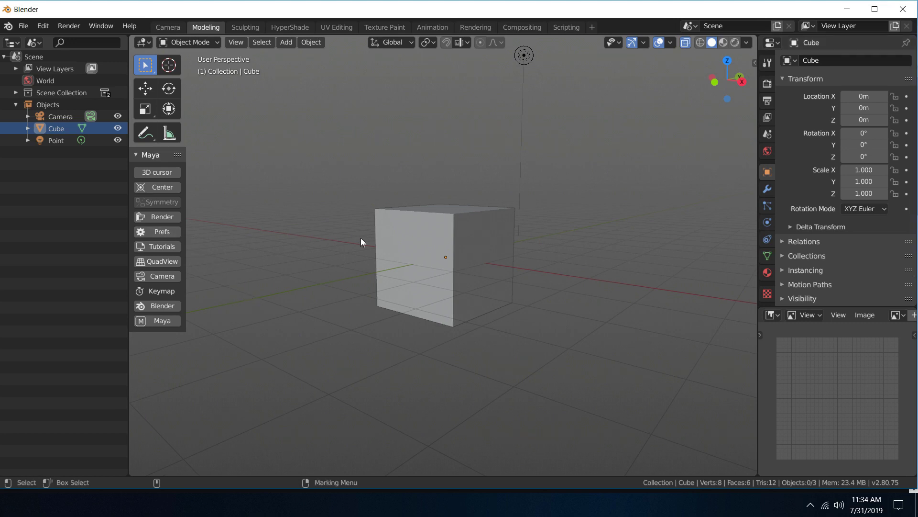
Open the Blender preferences and remove the Fa Hotkeys preset from the keymap configurations.
{"action": "left_click", "coordinate": [171, 231]}
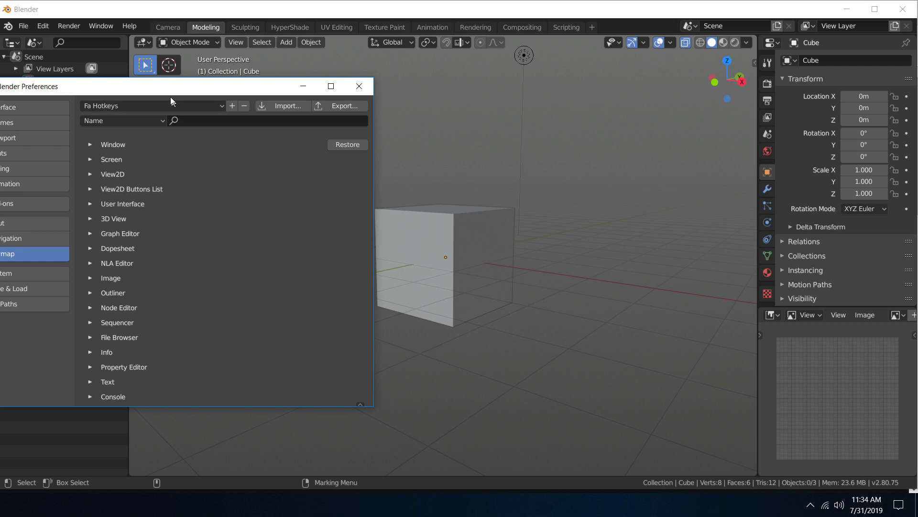
{"action": "left_click_drag", "start_coordinate": [171, 97], "coordinate": [214, 107]}
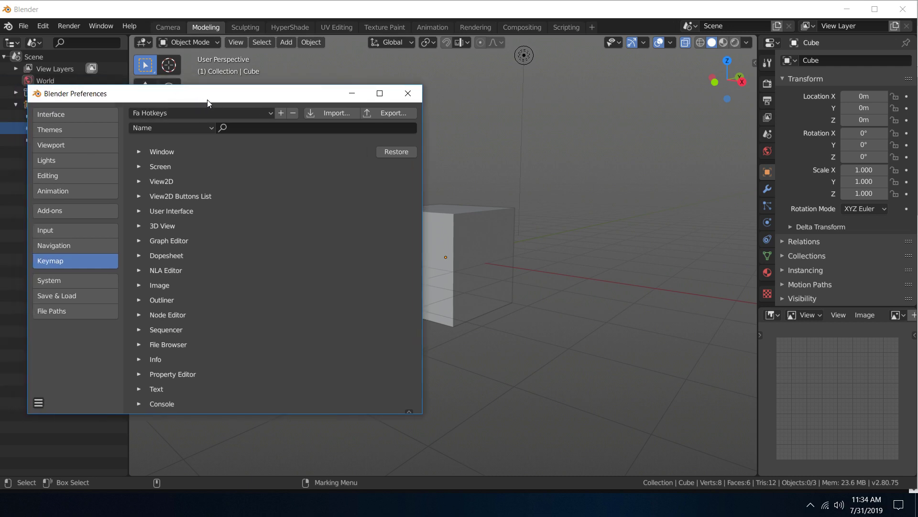
{"action": "left_click", "coordinate": [262, 117]}
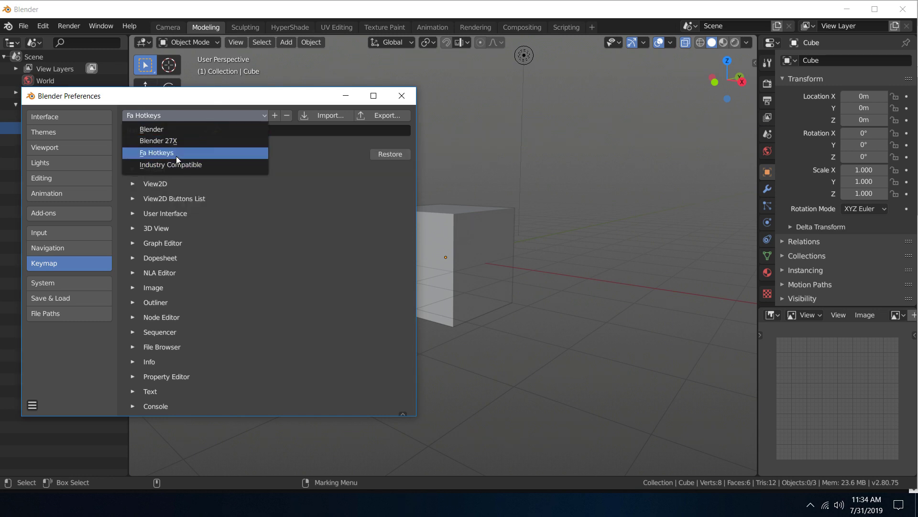
{"action": "left_click_drag", "start_coordinate": [262, 102], "coordinate": [259, 102]}
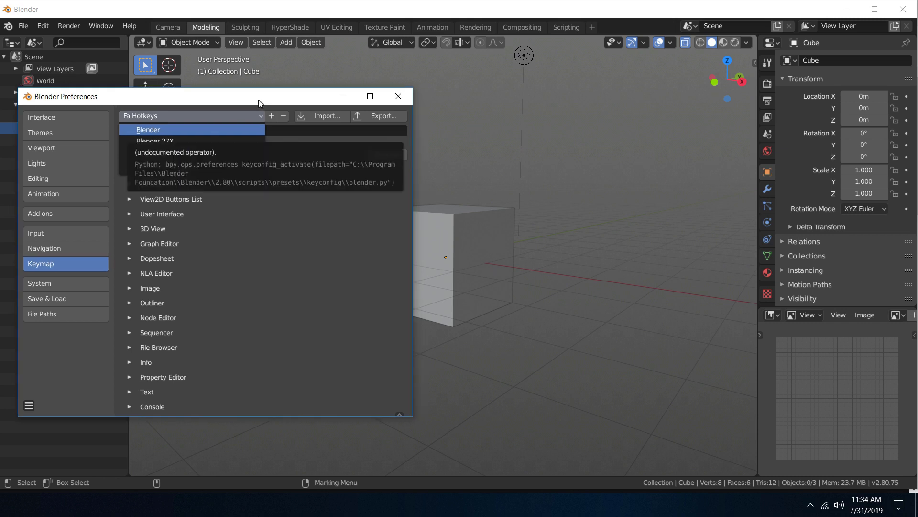
{"action": "left_click", "coordinate": [282, 115]}
{"action": "left_click", "coordinate": [239, 120]}
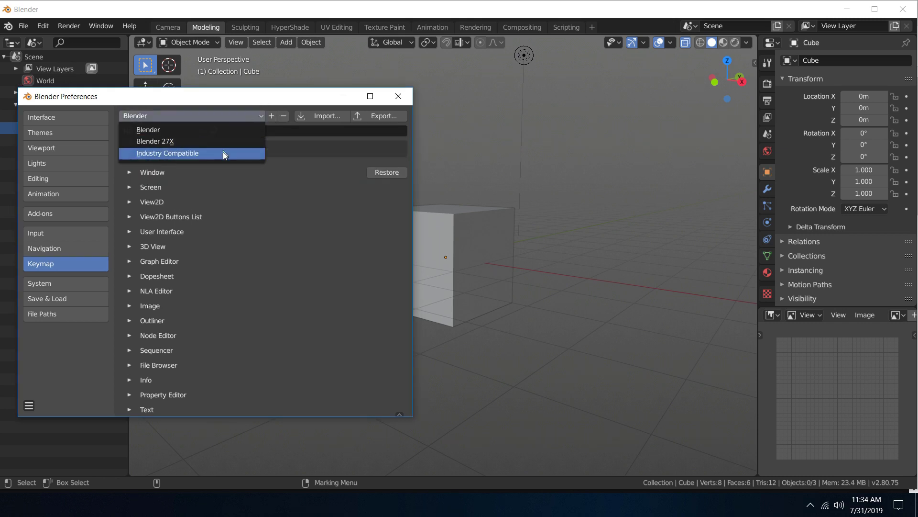
{"action": "left_click", "coordinate": [230, 107]}
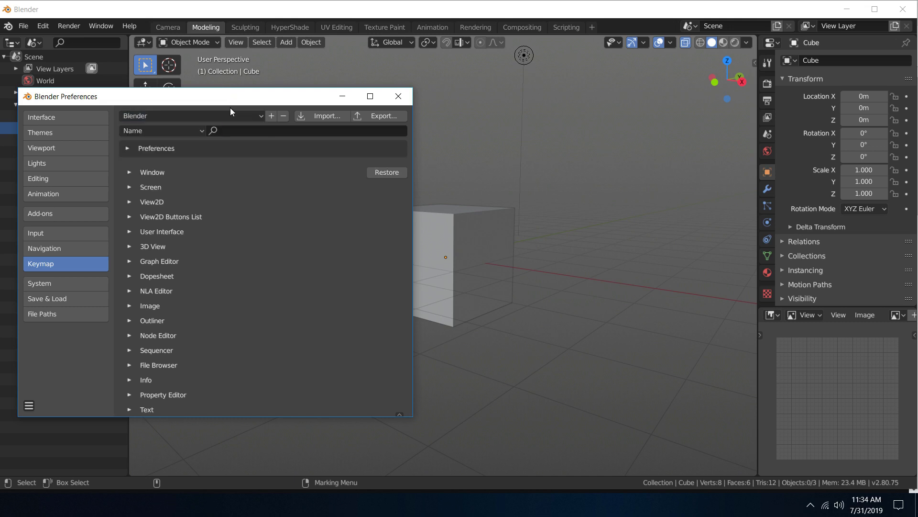
Import fa_hotkeys.py from Blender's 2.80\scripts\startup folder as the key configuration, and close the preferences.
{"action": "left_click", "coordinate": [321, 115]}
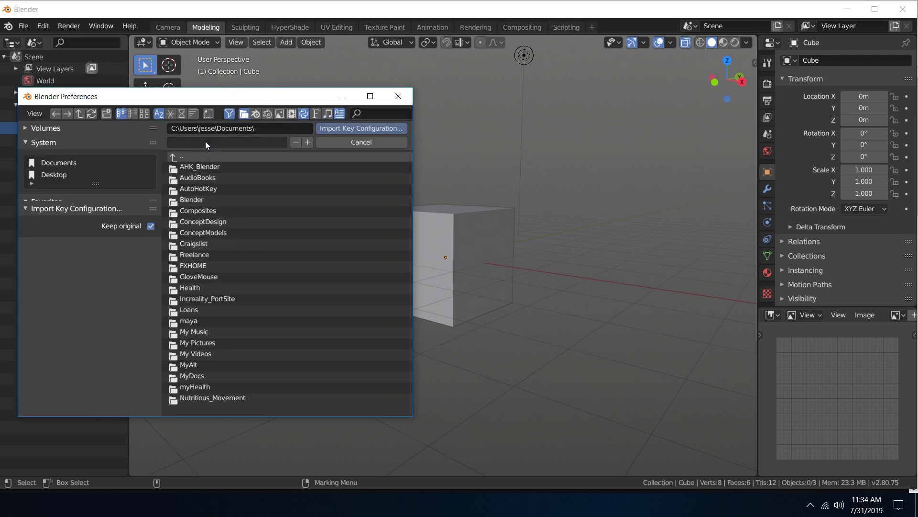
{"action": "left_click", "coordinate": [174, 156]}
{"action": "left_click", "coordinate": [174, 156]}
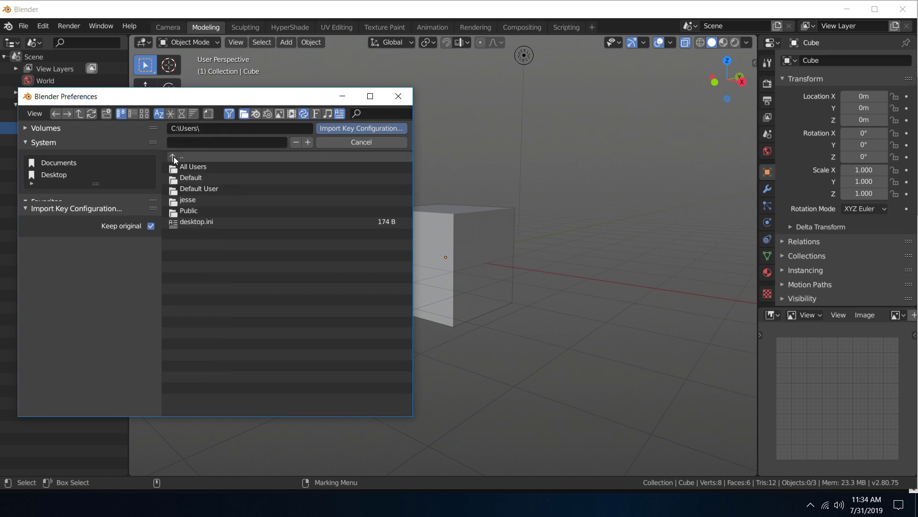
{"action": "left_click", "coordinate": [173, 157]}
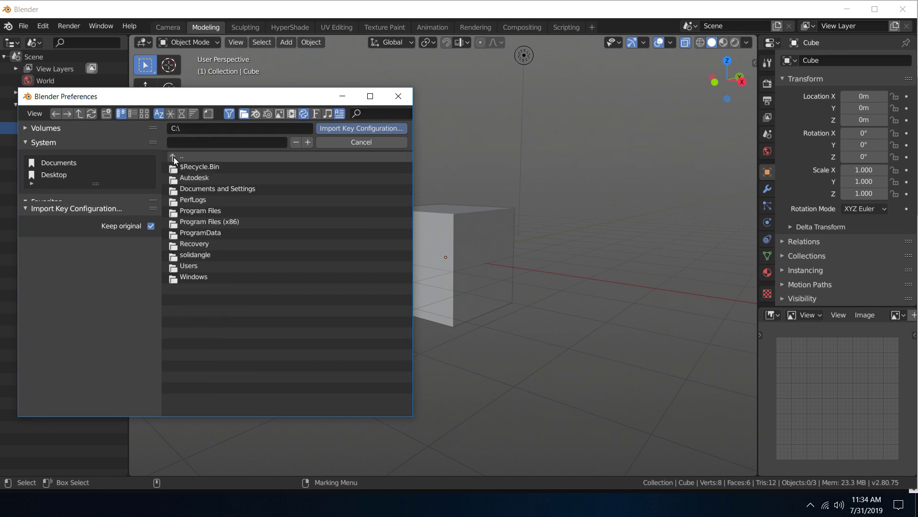
{"action": "left_click", "coordinate": [221, 209]}
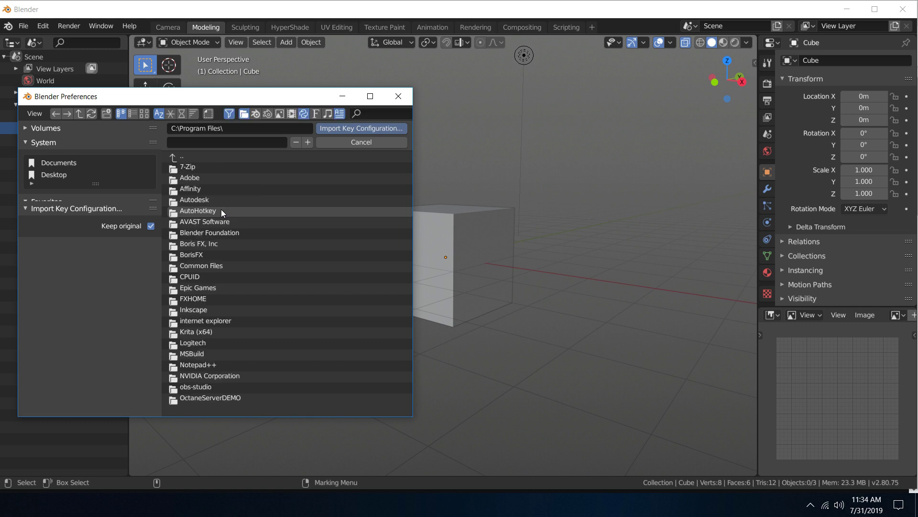
{"action": "left_click", "coordinate": [223, 234]}
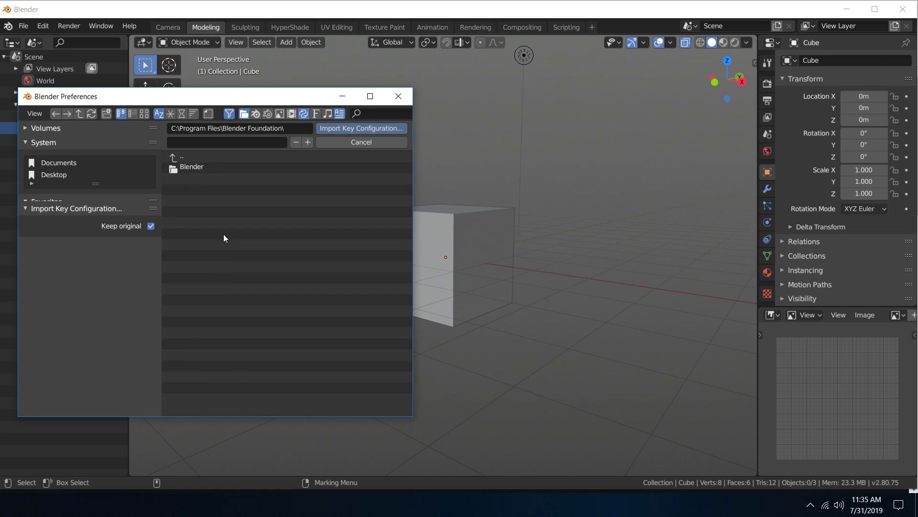
{"action": "left_click", "coordinate": [189, 167]}
{"action": "left_click", "coordinate": [188, 167]}
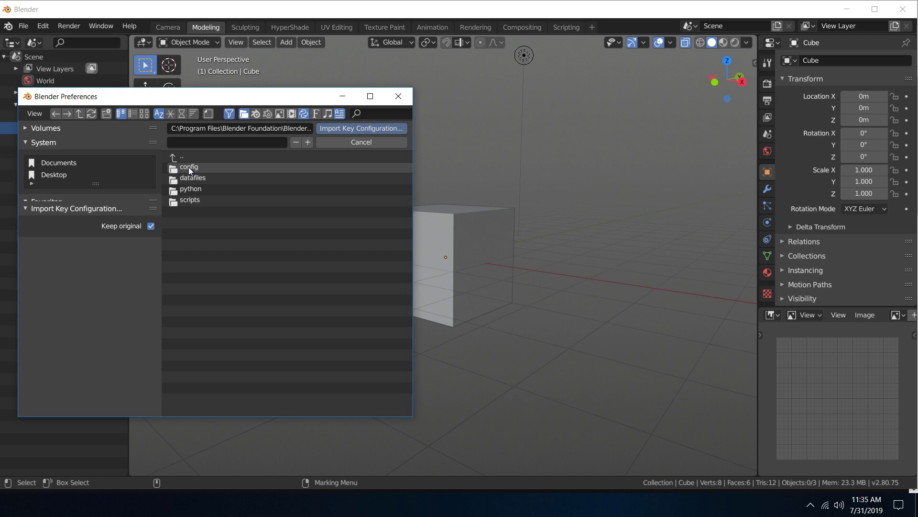
{"action": "left_click", "coordinate": [197, 197]}
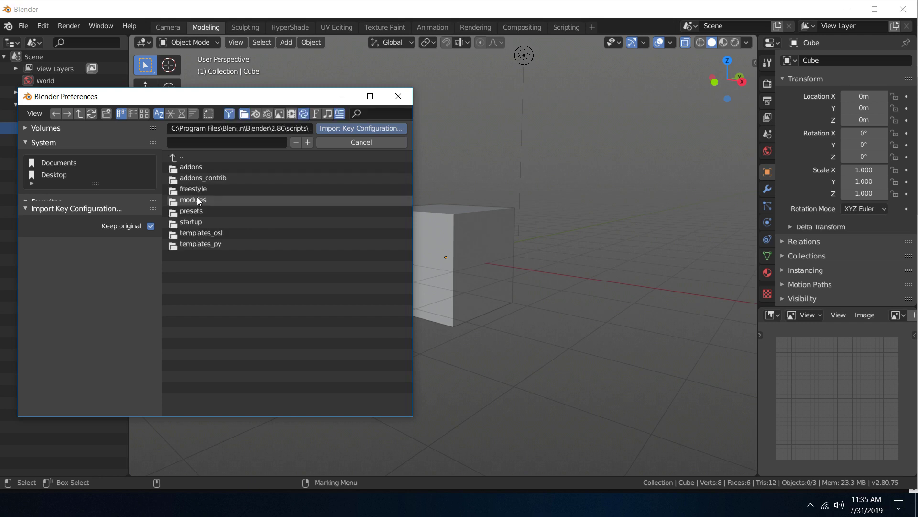
{"action": "left_click", "coordinate": [204, 222]}
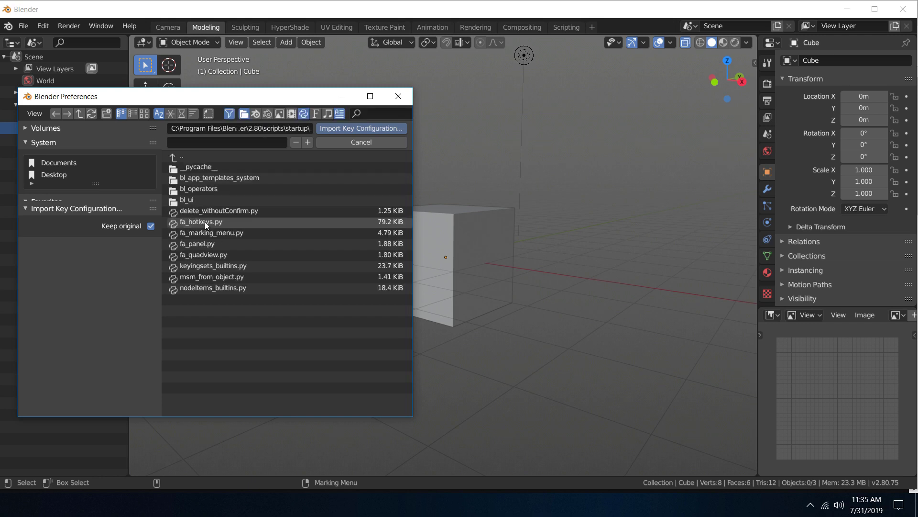
{"action": "left_click", "coordinate": [284, 223]}
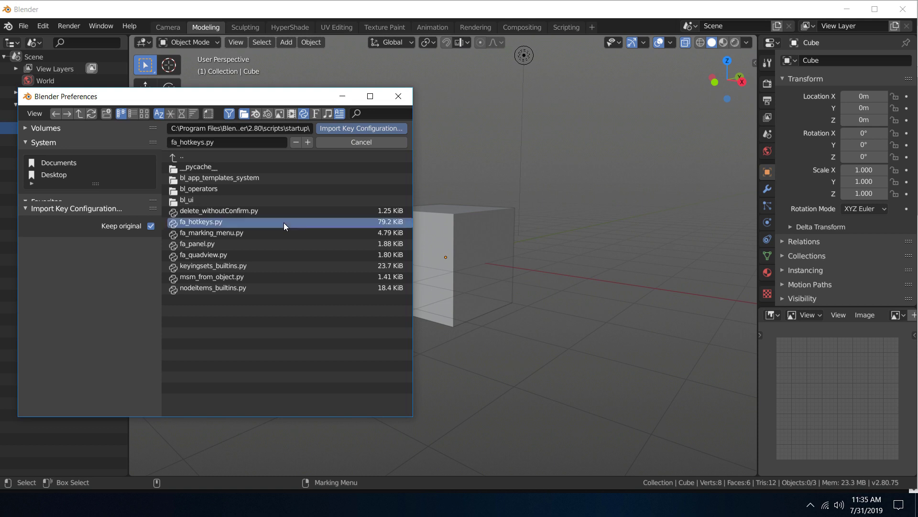
{"action": "left_click", "coordinate": [358, 128]}
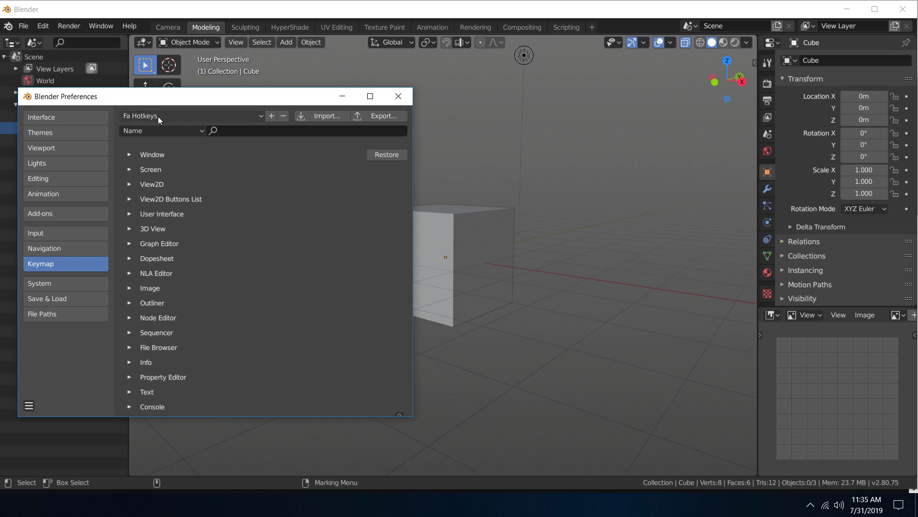
{"action": "left_click", "coordinate": [397, 95]}
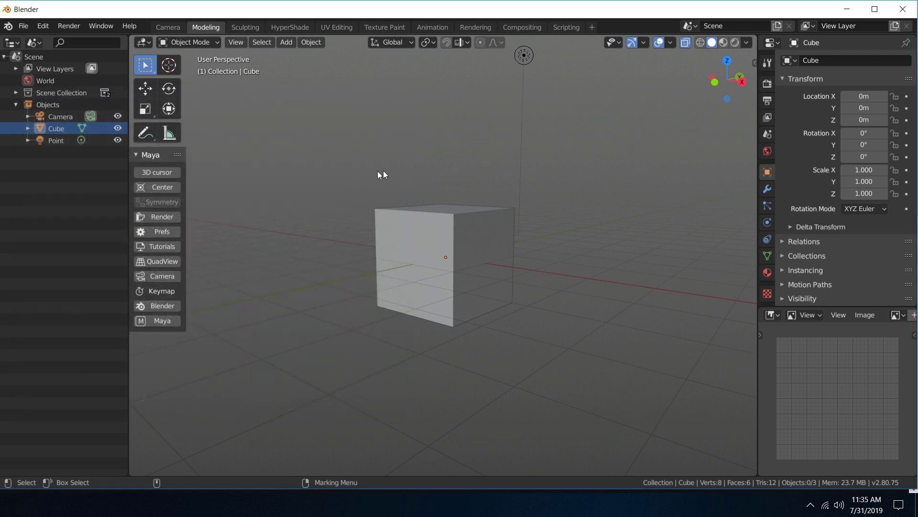
Test the selection controls by repeatedly selecting the cube and deselecting it in the viewport.
{"action": "left_click", "coordinate": [418, 252]}
{"action": "left_click", "coordinate": [352, 180]}
{"action": "left_click", "coordinate": [410, 231]}
{"action": "left_click", "coordinate": [415, 166]}
{"action": "left_click", "coordinate": [426, 219]}
{"action": "left_click", "coordinate": [421, 166]}
Select the cube and test the tool hotkeys for Move, Rotate and Scale, ending on the Select tool.
{"action": "key", "text": "w"}
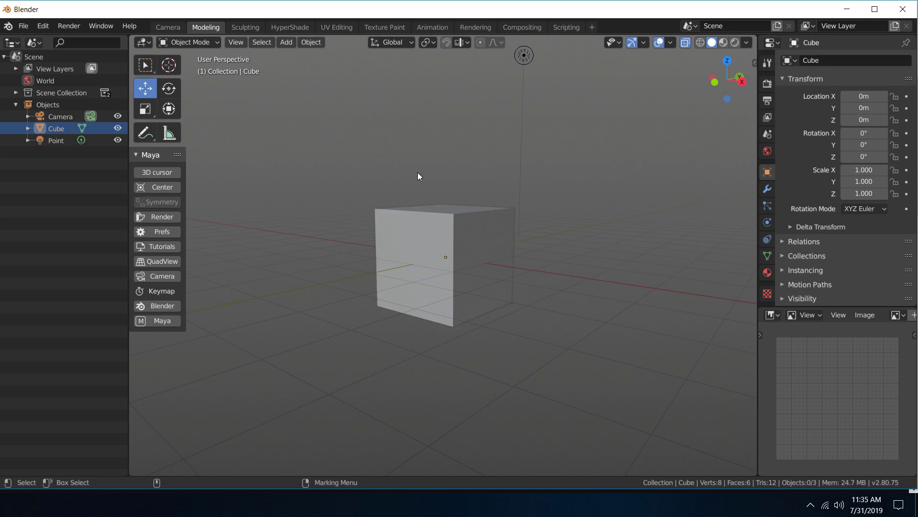
{"action": "left_click", "coordinate": [442, 232]}
{"action": "key", "text": "e"}
{"action": "key", "text": "r"}
{"action": "key", "text": "w"}
{"action": "key", "text": "q"}
Test zooming and orbiting around the cube, and view the Marking Menu without choosing an entry.
{"action": "scroll", "coordinate": [434, 170], "scroll_direction": "up", "scroll_amount": 8}
{"action": "scroll", "coordinate": [434, 170], "scroll_direction": "down", "scroll_amount": 10}
{"action": "mouse_move", "coordinate": [416, 171]}
{"action": "left_mouse_down", "text": "alt"}
{"action": "mouse_move", "coordinate": [420, 150]}
{"action": "mouse_move", "coordinate": [421, 184]}
{"action": "left_mouse_up", "text": "alt"}
{"action": "scroll", "coordinate": [421, 184], "scroll_direction": "up", "scroll_amount": 5}
{"action": "scroll", "coordinate": [421, 185], "scroll_direction": "down", "scroll_amount": 5}
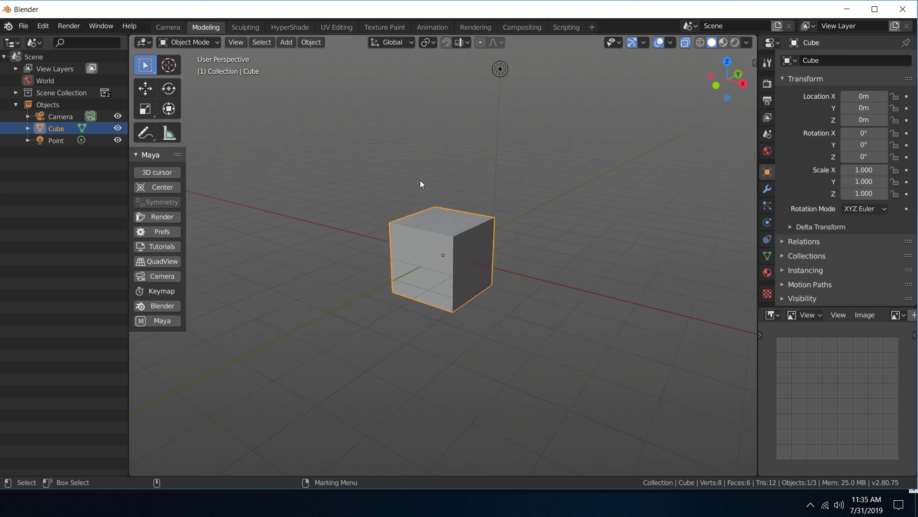
{"action": "right_click", "coordinate": [420, 180]}
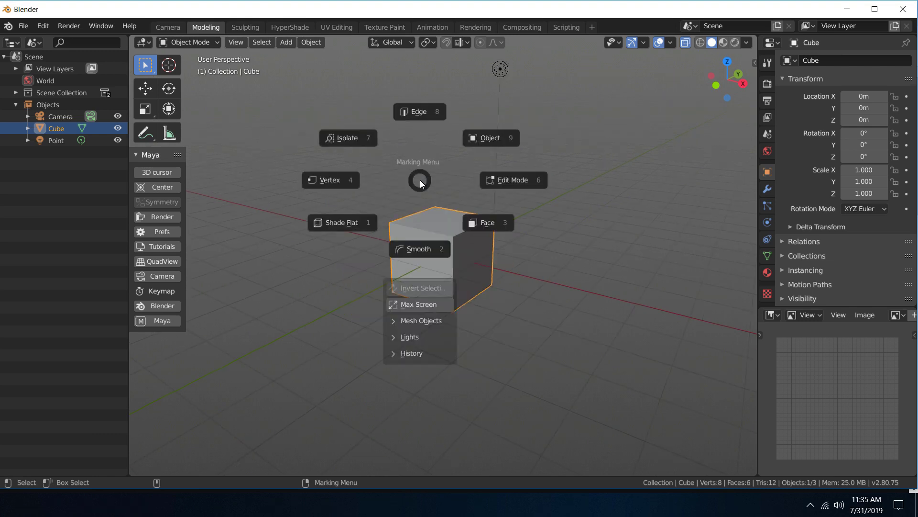
{"action": "key", "text": "Escape"}
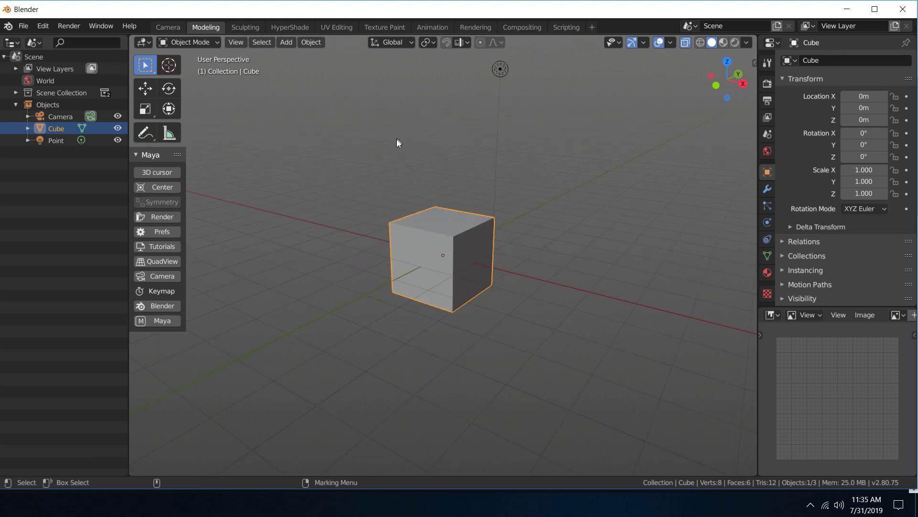
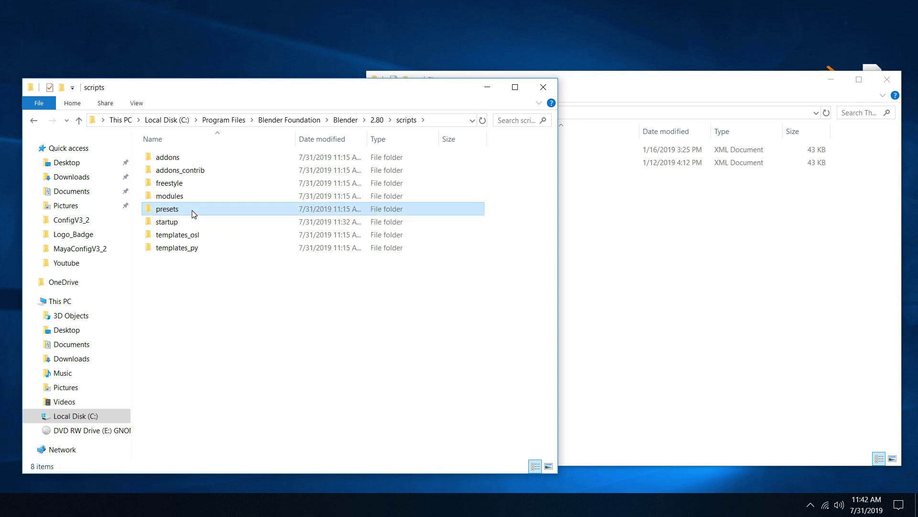
Copy maya_blue_theme and maya_theme from MayaConfigV3_2's Theme folder into Blender's scripts\presets\interface_theme folder with administrator permission.
{"action": "double_click", "coordinate": [194, 212]}
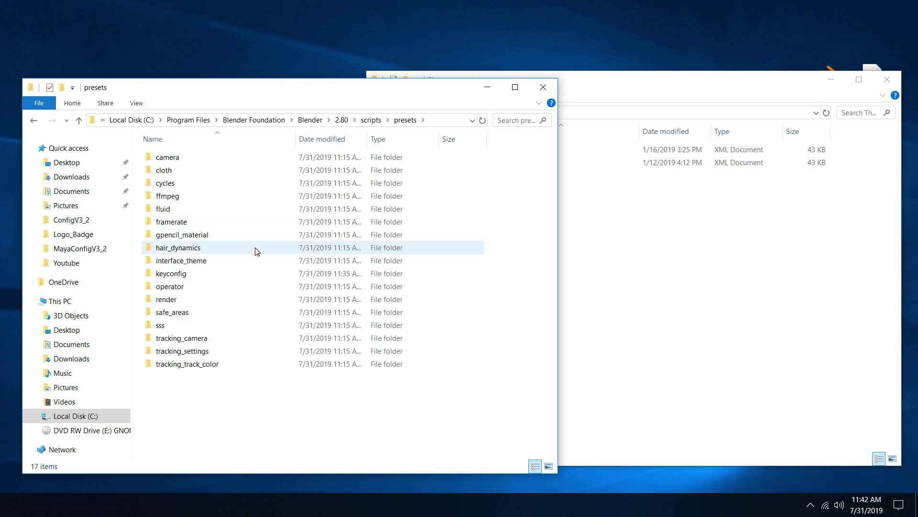
{"action": "double_click", "coordinate": [200, 262]}
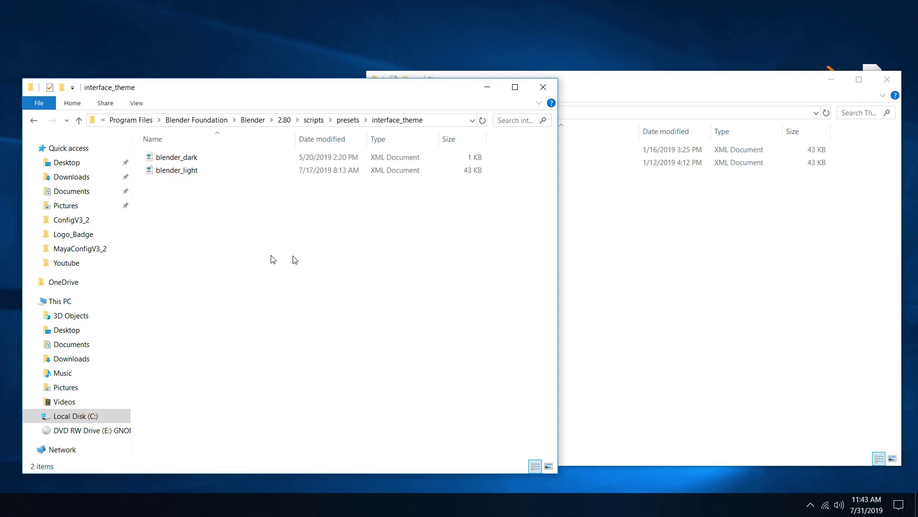
{"action": "left_click_drag", "start_coordinate": [654, 222], "coordinate": [527, 148]}
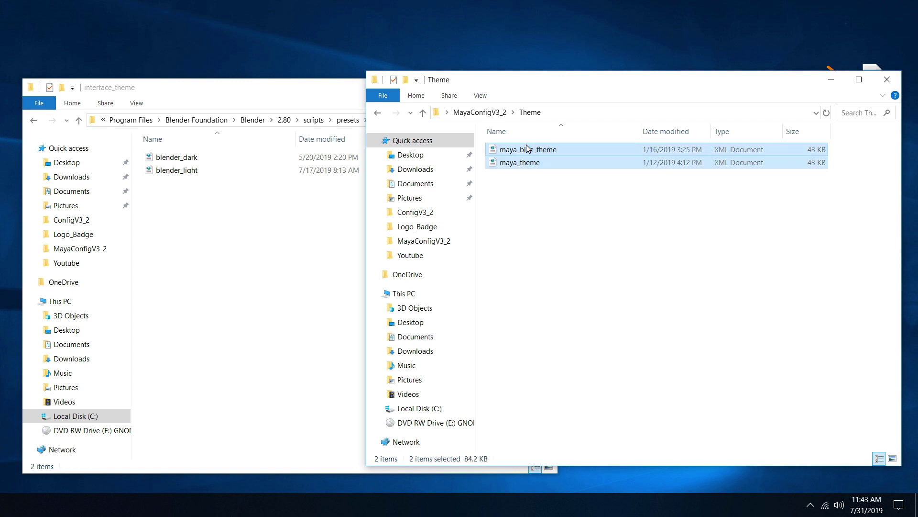
{"action": "left_click", "coordinate": [282, 235]}
{"action": "key", "text": "ctrl+v"}
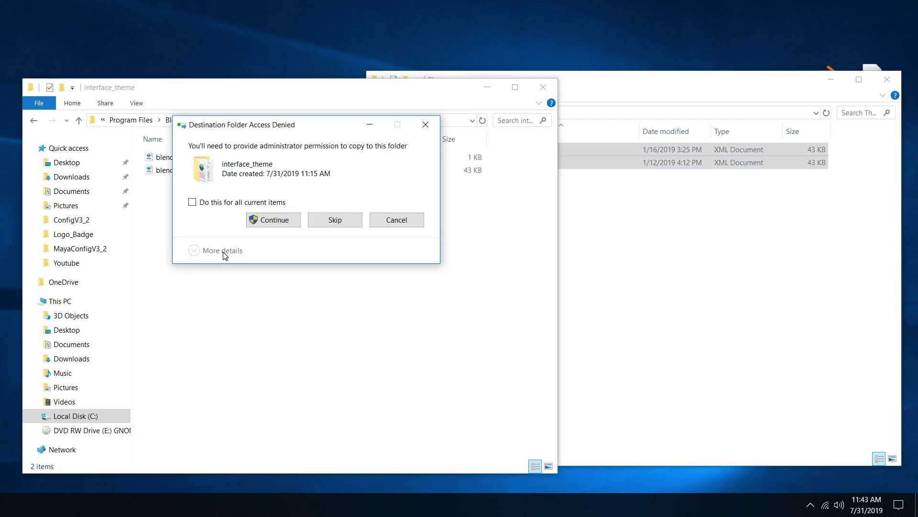
{"action": "left_click", "coordinate": [267, 220]}
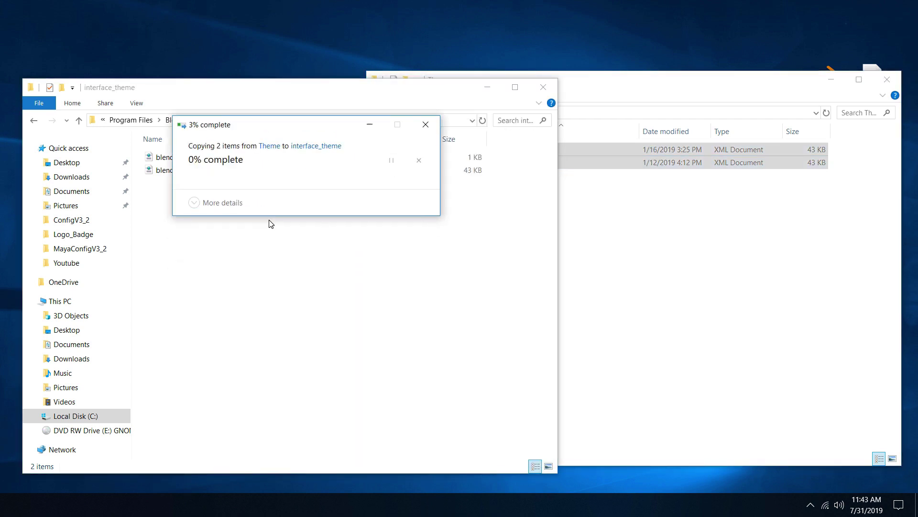
{"action": "left_click", "coordinate": [248, 259]}
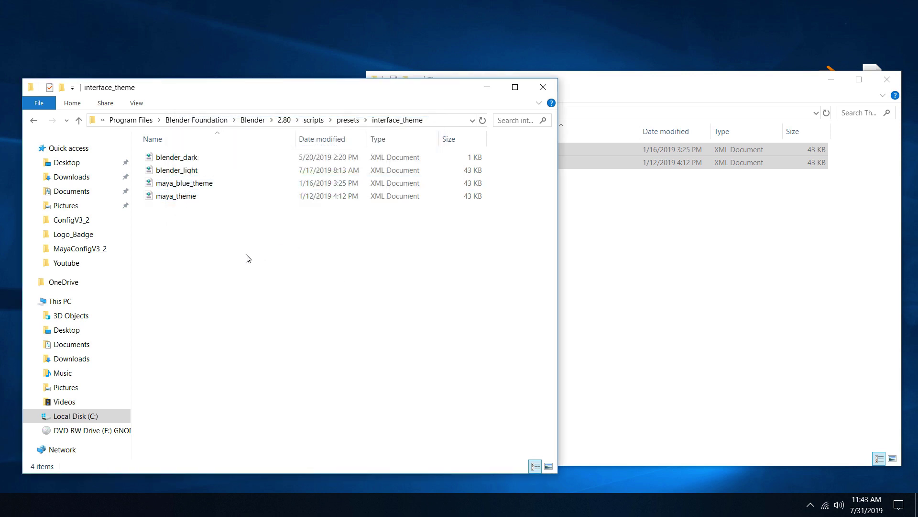
Start Blender from the Program Files\Blender Foundation\Blender folder and resize its window to fit the screen.
{"action": "left_click", "coordinate": [221, 120]}
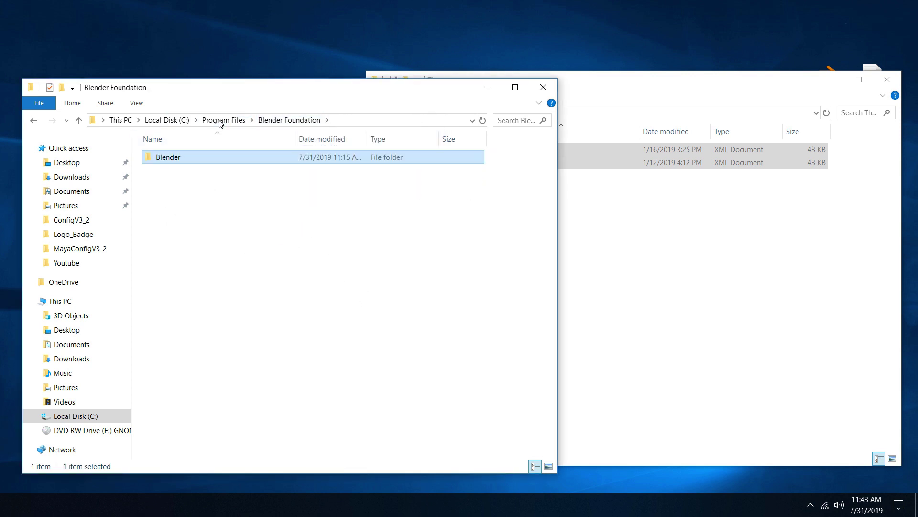
{"action": "double_click", "coordinate": [196, 161]}
{"action": "scroll", "coordinate": [267, 330], "scroll_direction": "down", "scroll_amount": 12}
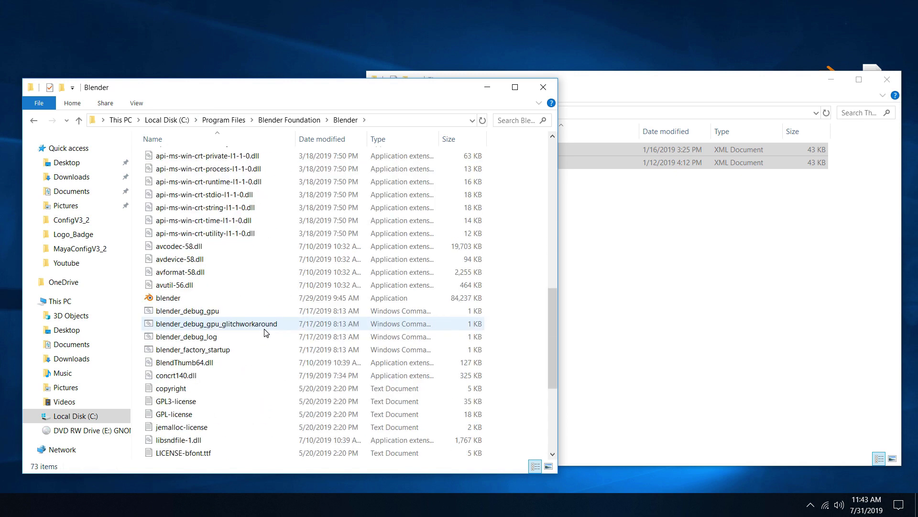
{"action": "double_click", "coordinate": [211, 297]}
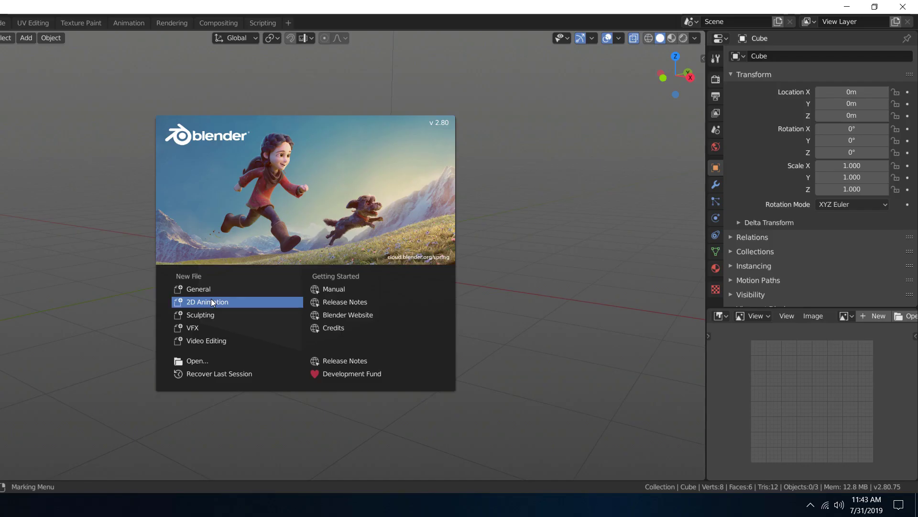
{"action": "left_click", "coordinate": [873, 11]}
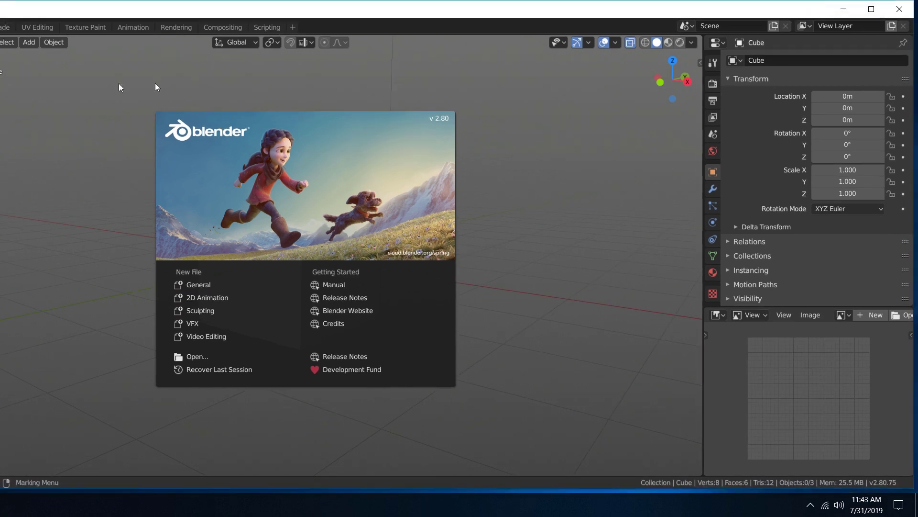
{"action": "mouse_move", "coordinate": [1, 184]}
{"action": "left_mouse_down"}
{"action": "mouse_move", "coordinate": [43, 184]}
{"action": "mouse_move", "coordinate": [8, 184]}
{"action": "mouse_move", "coordinate": [18, 185]}
{"action": "left_mouse_up"}
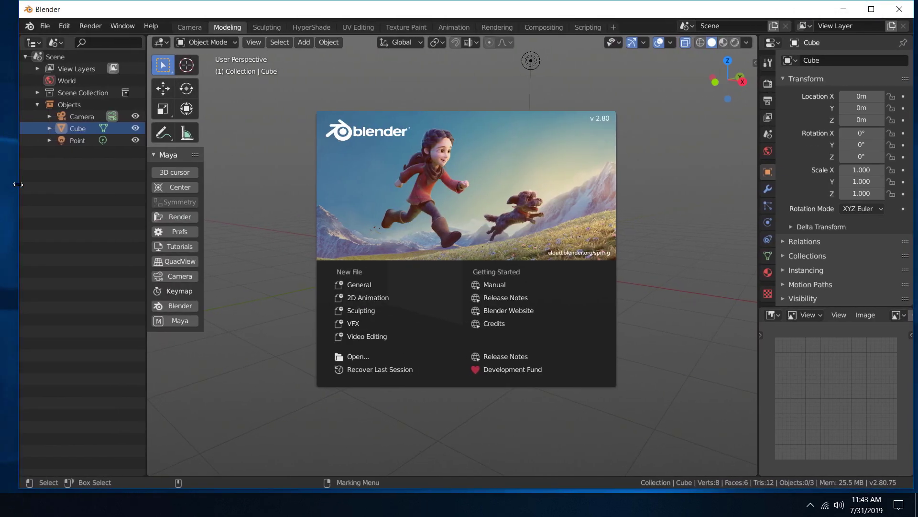
Open the Blender Preferences, move the window over the viewport, and show the available theme presets.
{"action": "left_click", "coordinate": [174, 230]}
{"action": "left_click", "coordinate": [174, 230]}
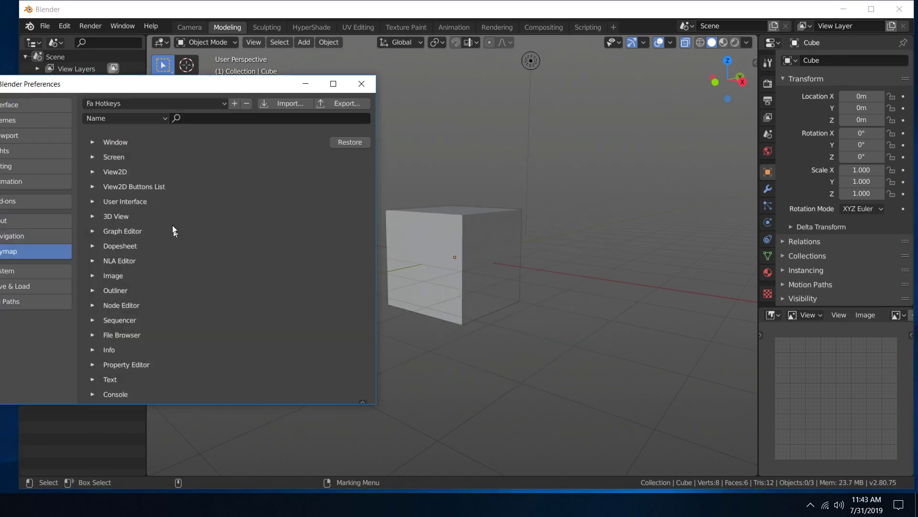
{"action": "left_click_drag", "start_coordinate": [148, 87], "coordinate": [469, 97]}
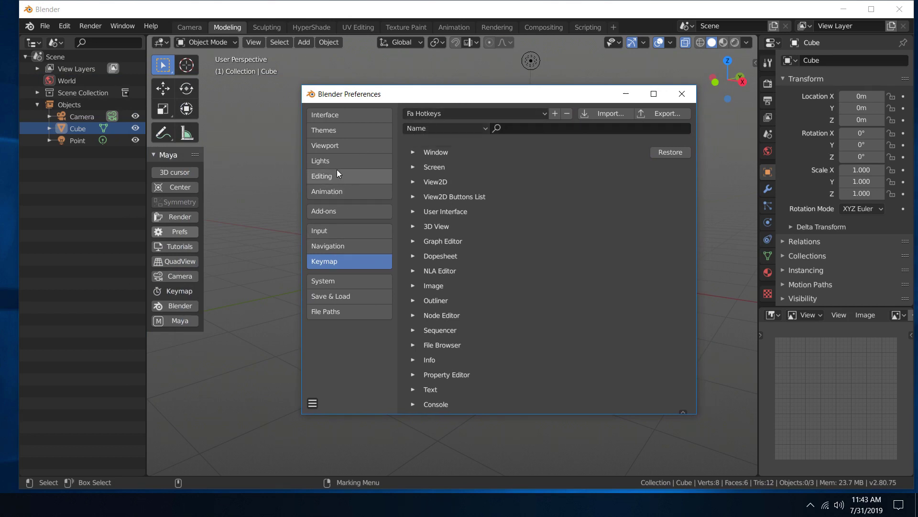
{"action": "left_click", "coordinate": [337, 128]}
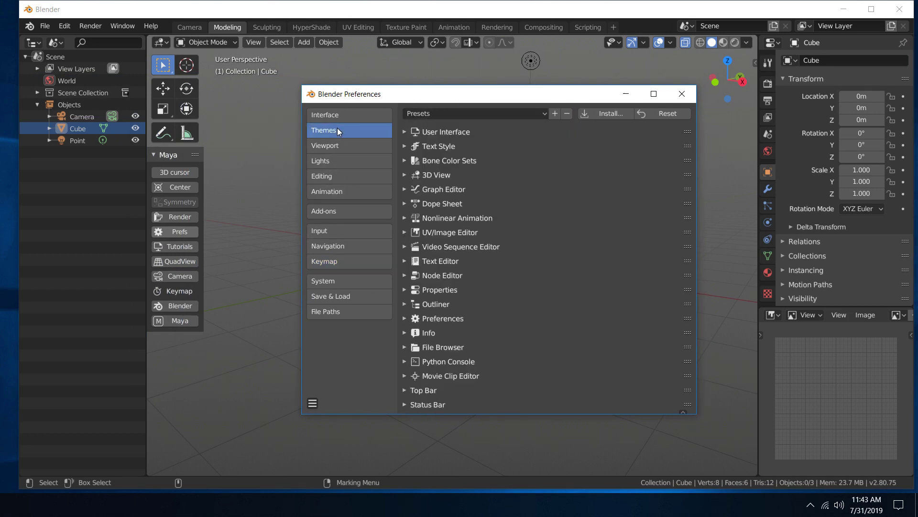
{"action": "left_click", "coordinate": [528, 113]}
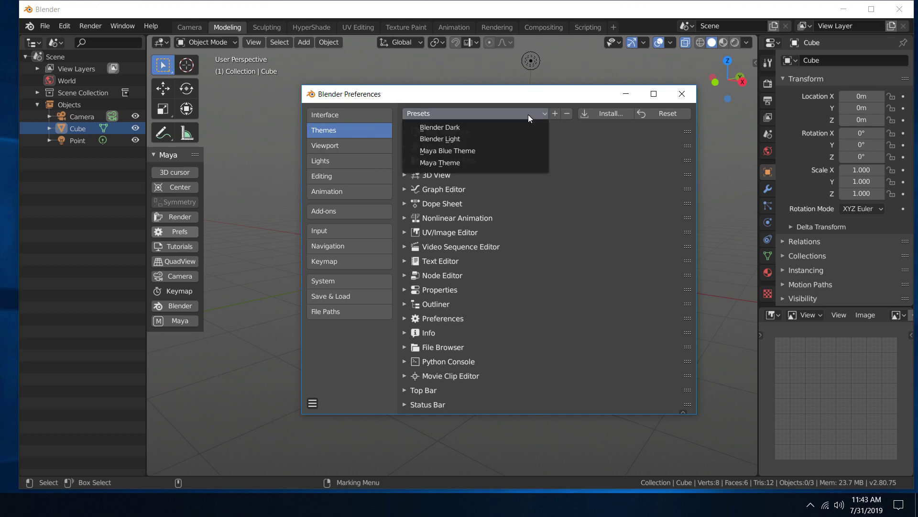
Start installing a theme and browse from the Documents folder to C:\Program Files\Blender Foundation.
{"action": "left_click", "coordinate": [604, 114]}
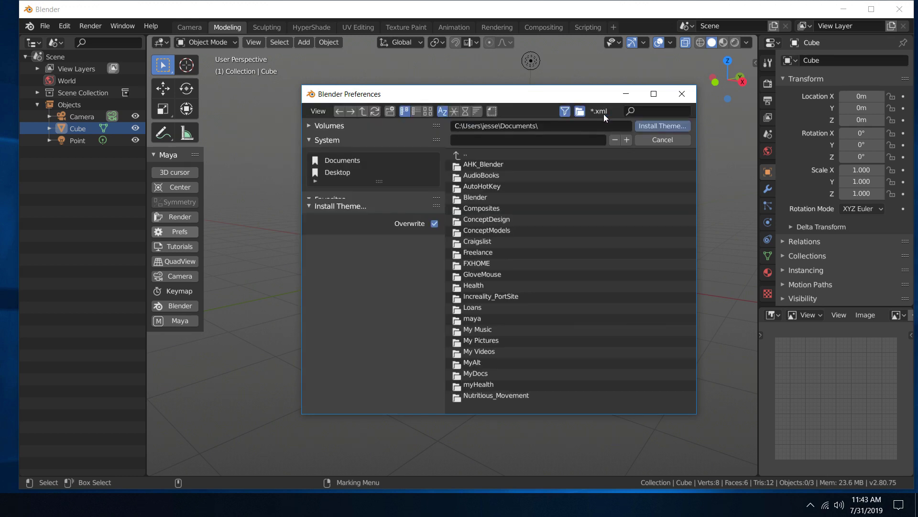
{"action": "left_click", "coordinate": [457, 154]}
{"action": "left_click", "coordinate": [458, 155]}
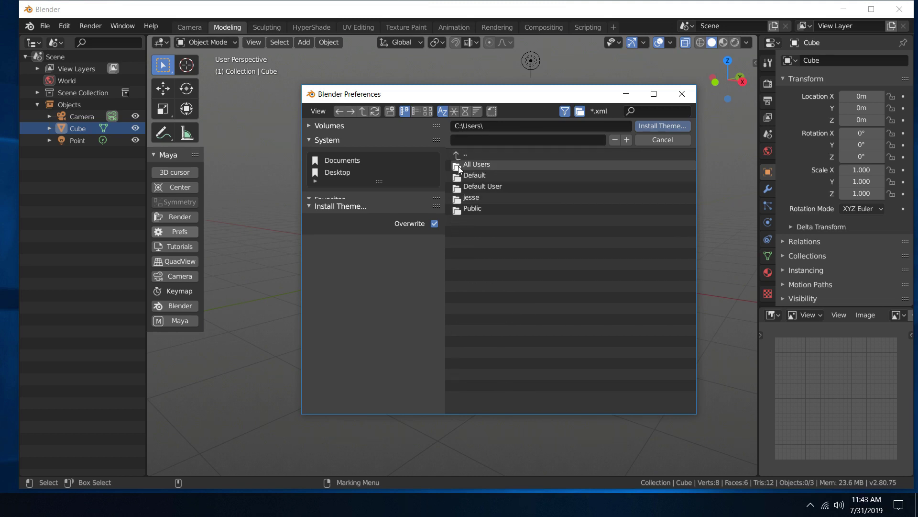
{"action": "left_click", "coordinate": [459, 157]}
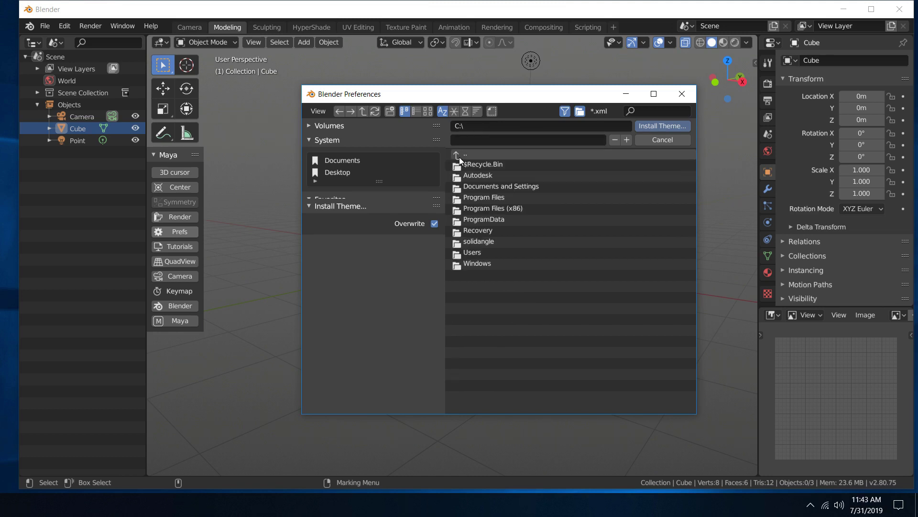
{"action": "left_click", "coordinate": [474, 197]}
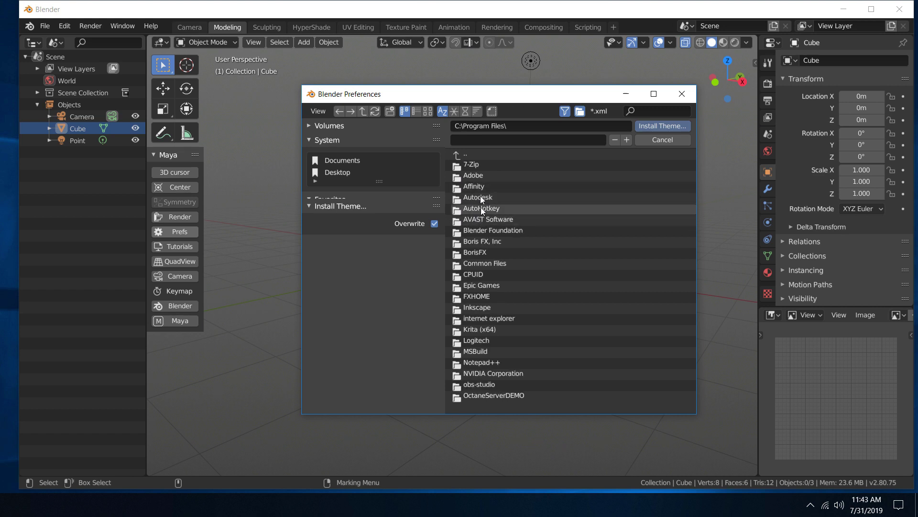
{"action": "left_click", "coordinate": [462, 156]}
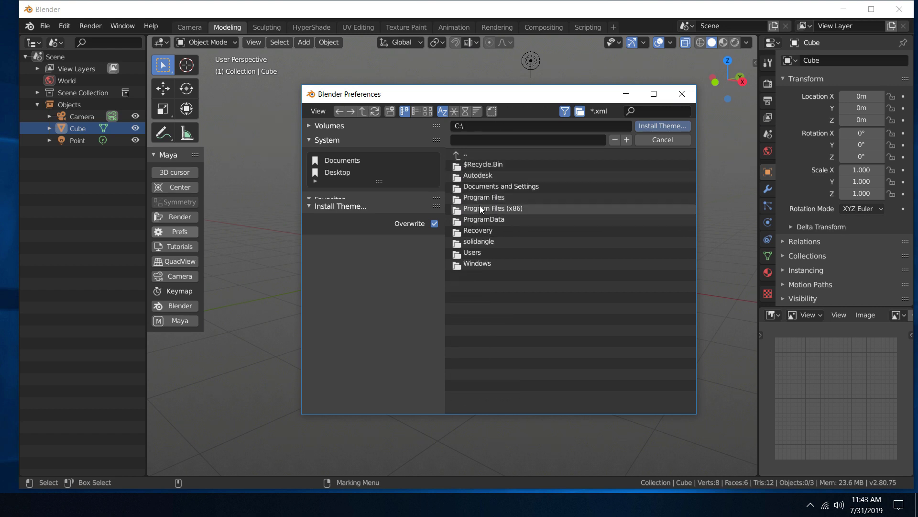
{"action": "left_click", "coordinate": [480, 196]}
{"action": "left_click", "coordinate": [491, 230]}
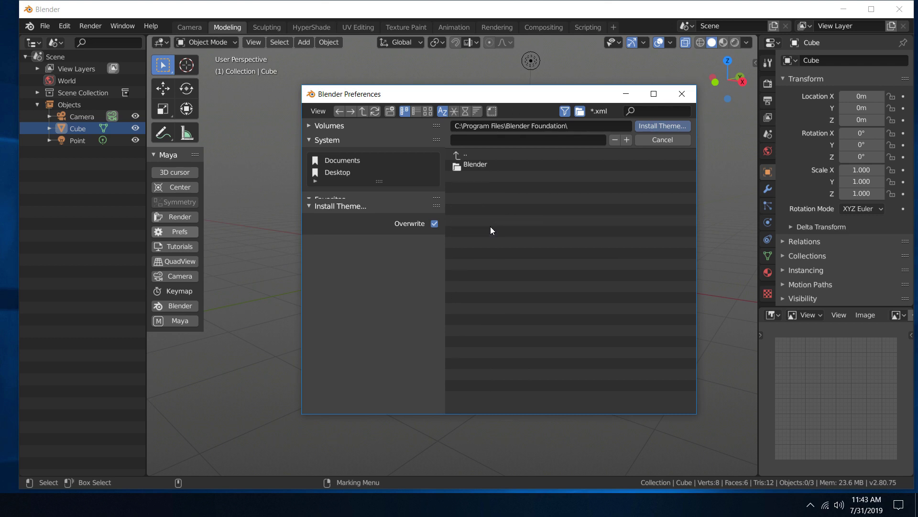
Install maya_theme.xml from the Blender\2.80\scripts\presets\interface_theme folder.
{"action": "left_click", "coordinate": [473, 165]}
{"action": "left_click", "coordinate": [470, 166]}
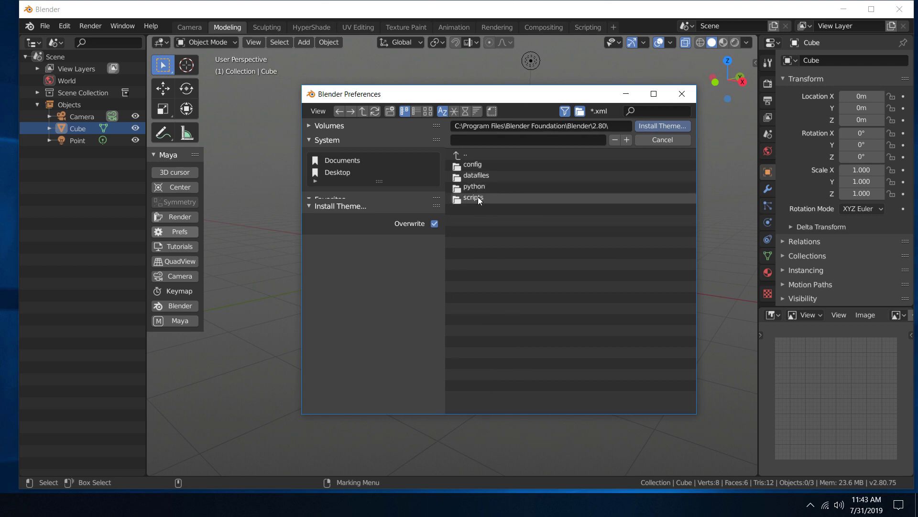
{"action": "left_click", "coordinate": [477, 197]}
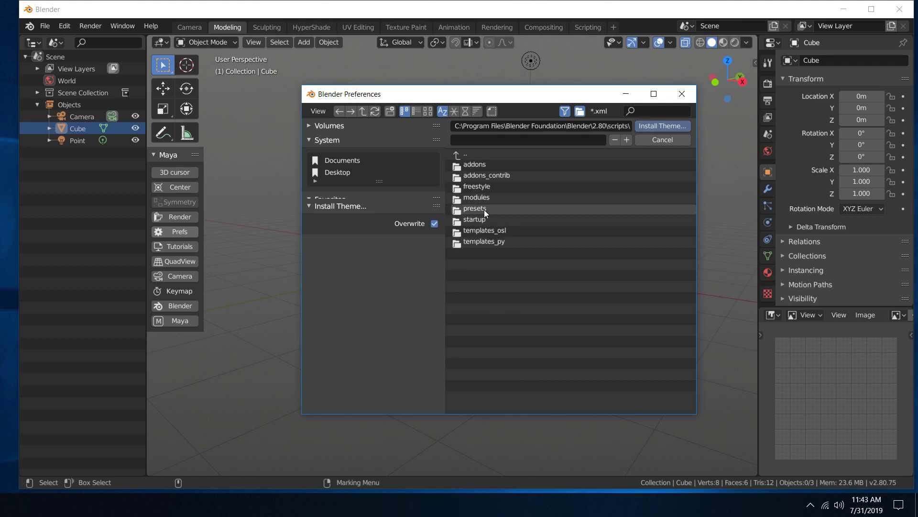
{"action": "left_click", "coordinate": [484, 210]}
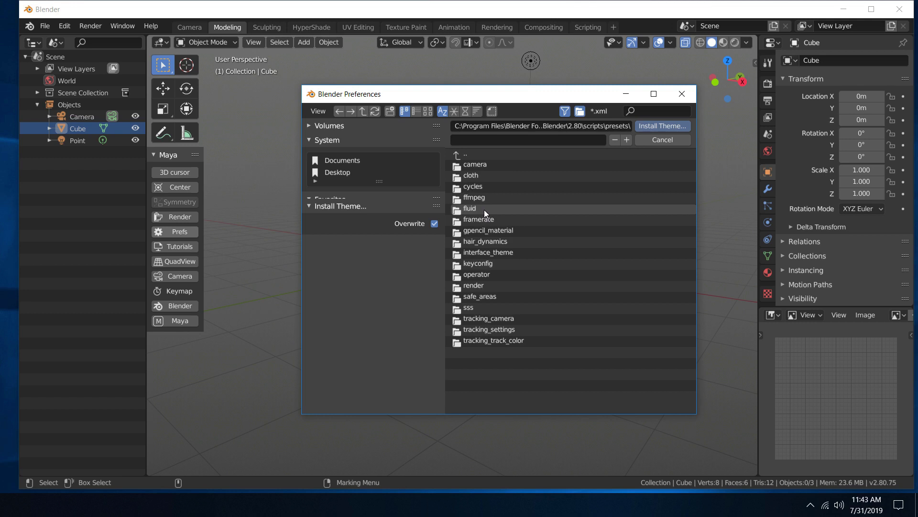
{"action": "left_click", "coordinate": [519, 251]}
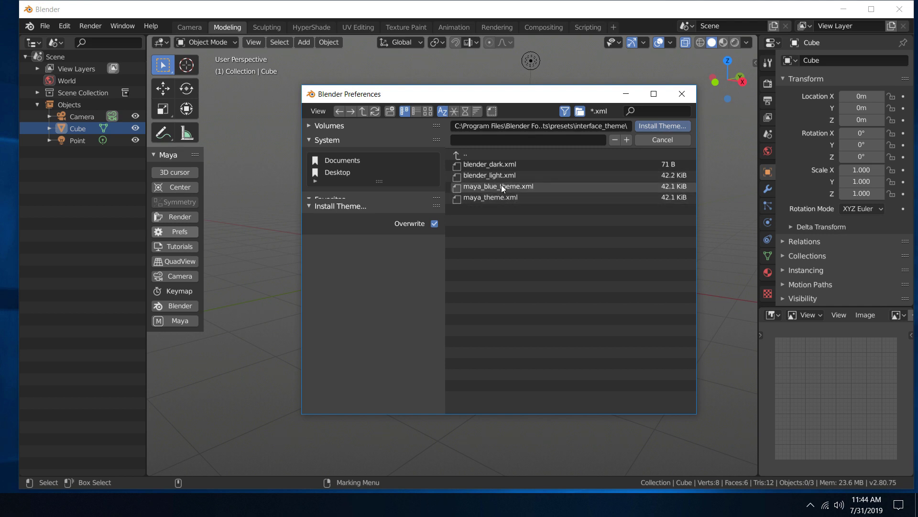
{"action": "left_click", "coordinate": [490, 197]}
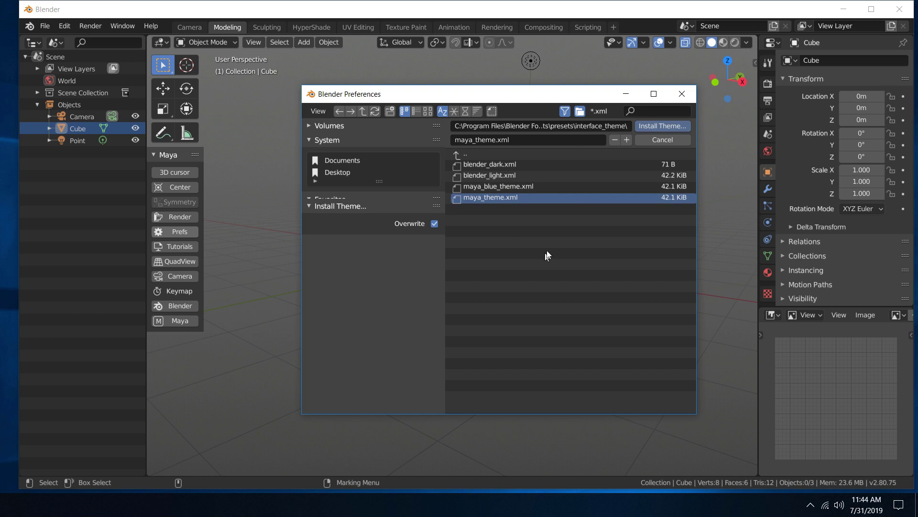
{"action": "left_click", "coordinate": [649, 127]}
Apply the Maya Theme preset, uncover the viewport, and switch the preset to Maya Blue Theme.
{"action": "left_click", "coordinate": [539, 115]}
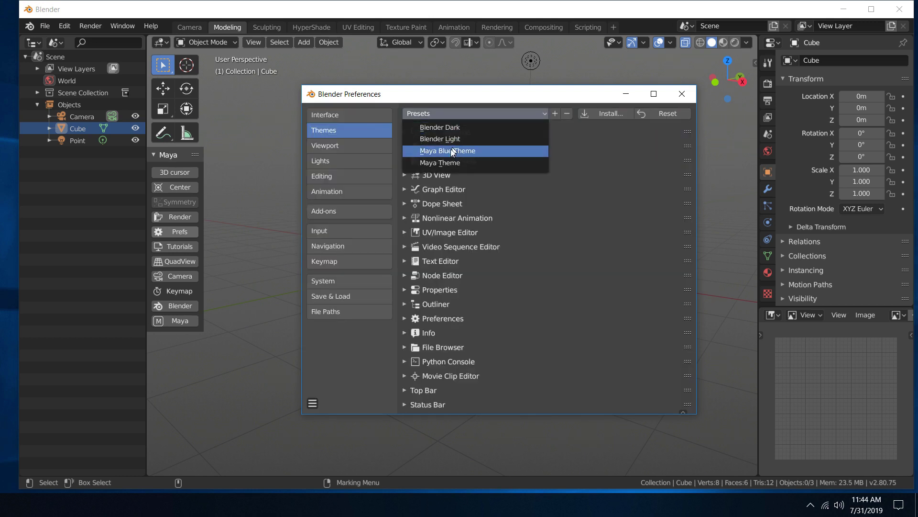
{"action": "left_click", "coordinate": [460, 162]}
{"action": "left_click_drag", "start_coordinate": [501, 101], "coordinate": [233, 129]}
{"action": "left_click", "coordinate": [240, 138]}
{"action": "left_click", "coordinate": [240, 176]}
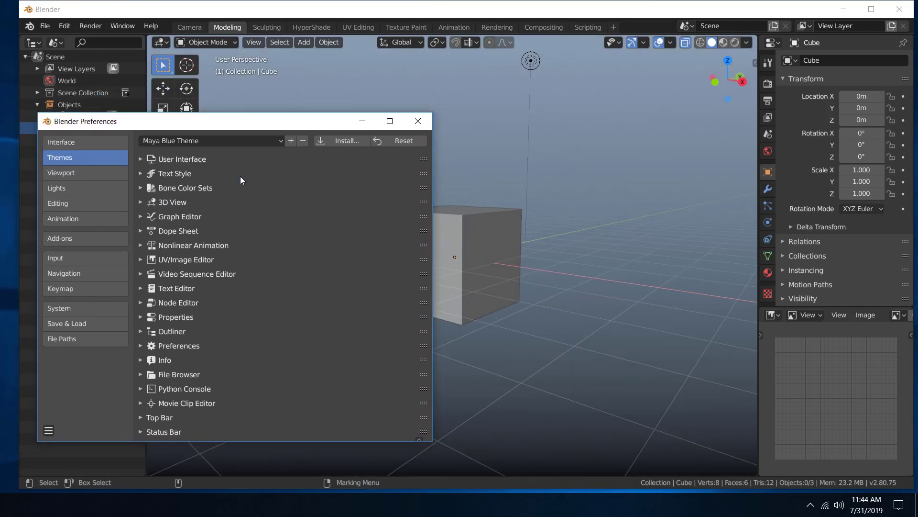
Pick a theme from the presets again and close the Preferences window.
{"action": "left_click_drag", "start_coordinate": [340, 126], "coordinate": [406, 118]}
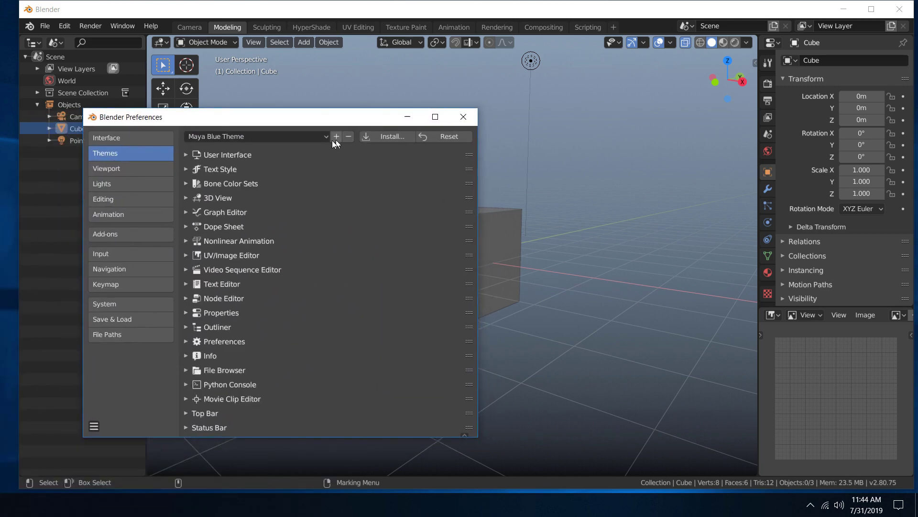
{"action": "left_click", "coordinate": [293, 136]}
{"action": "left_click", "coordinate": [281, 173]}
{"action": "left_click", "coordinate": [463, 119]}
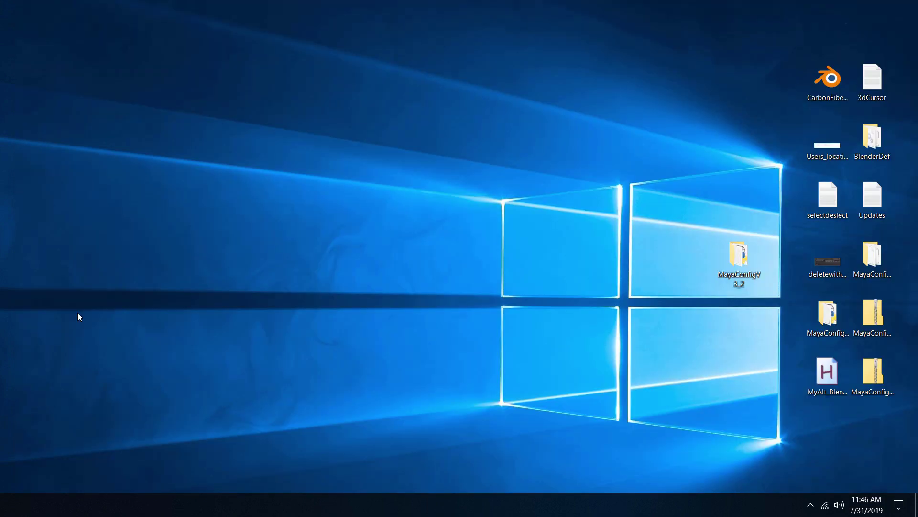
Open the Logo_Badge folder inside MayaConfigV3_2 and examine the BlenderM_Config_Logo image.
{"action": "double_click", "coordinate": [736, 255]}
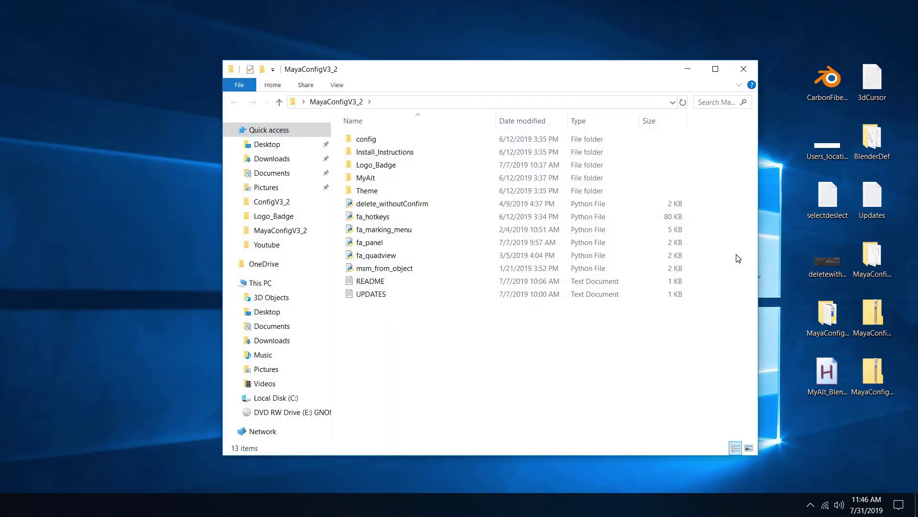
{"action": "double_click", "coordinate": [393, 167]}
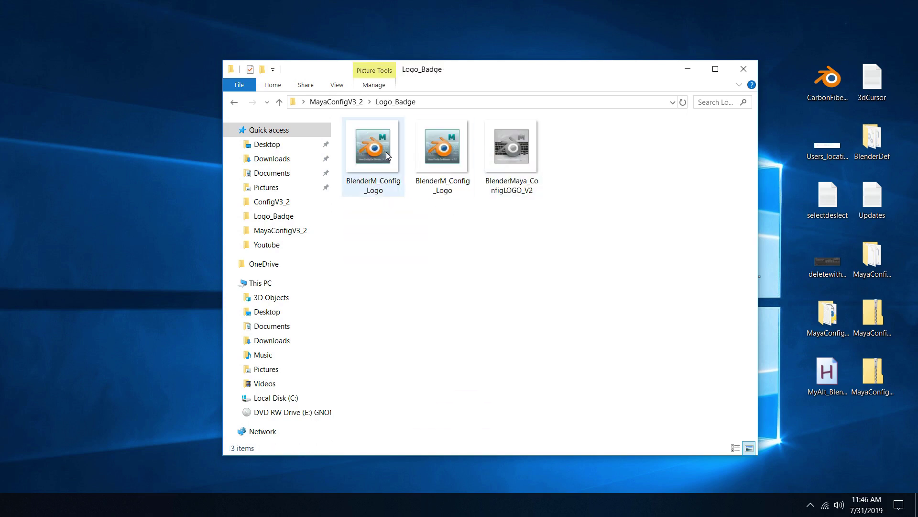
{"action": "left_click", "coordinate": [387, 151]}
{"action": "double_click", "coordinate": [387, 151]}
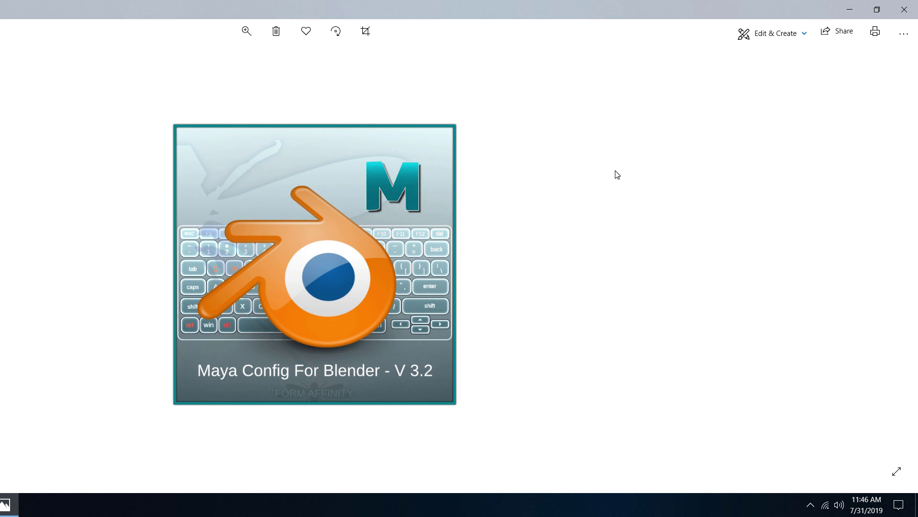
{"action": "left_click", "coordinate": [903, 9]}
{"action": "left_click", "coordinate": [502, 151]}
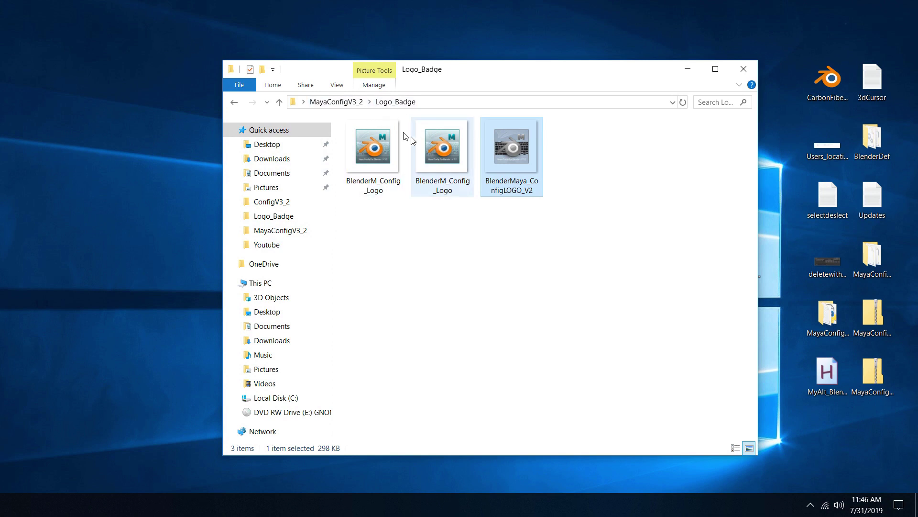
View the MyAlt folder of MayaConfigV3_2, minimize the folder window, and run the MyAlt AutoHotkey script from the desktop.
{"action": "left_click", "coordinate": [336, 102]}
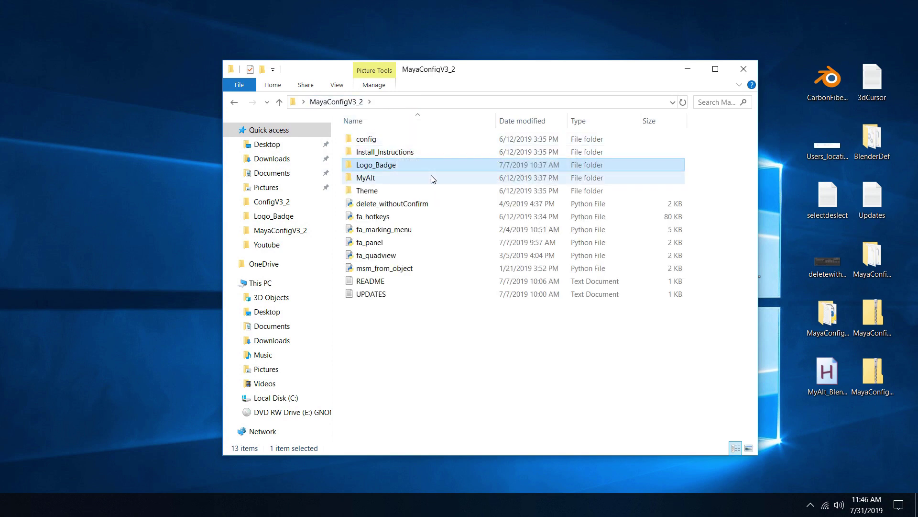
{"action": "double_click", "coordinate": [404, 186]}
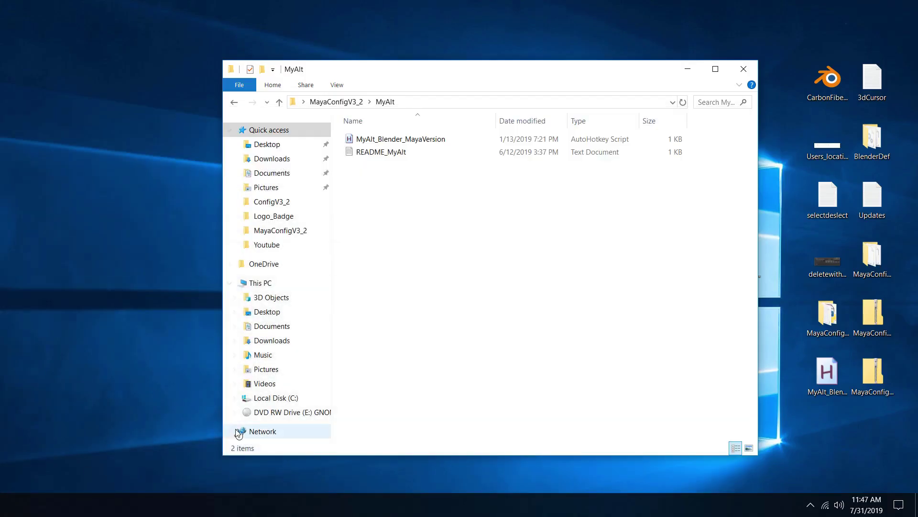
{"action": "left_click", "coordinate": [690, 70]}
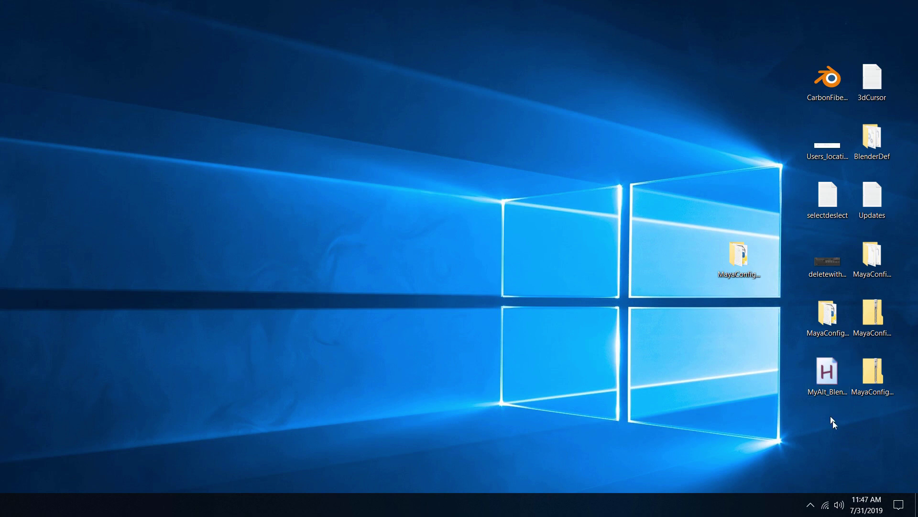
{"action": "left_click", "coordinate": [831, 376]}
{"action": "double_click", "coordinate": [831, 376]}
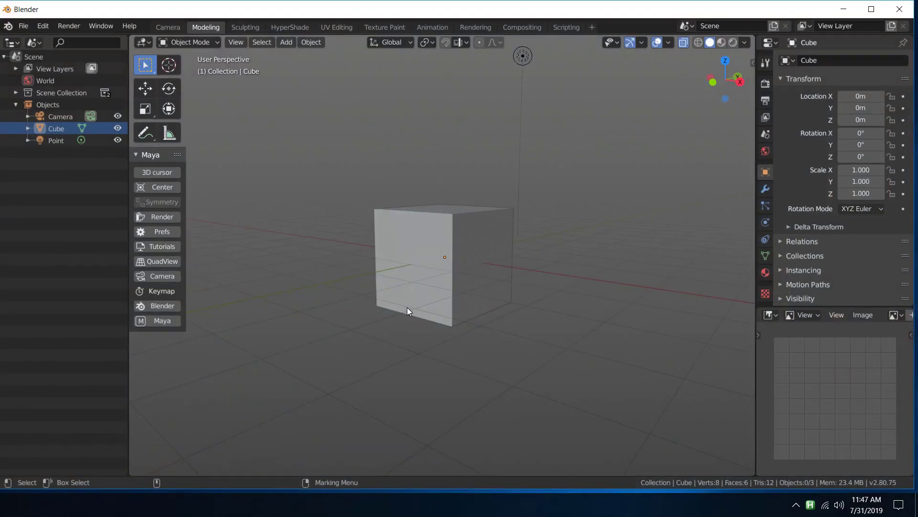
Switch to Blender and test orbiting and zooming around the cube in the viewport.
{"action": "middle_click_drag", "start_coordinate": [407, 310], "coordinate": [427, 203]}
{"action": "scroll", "coordinate": [433, 256], "scroll_direction": "up", "scroll_amount": 3}
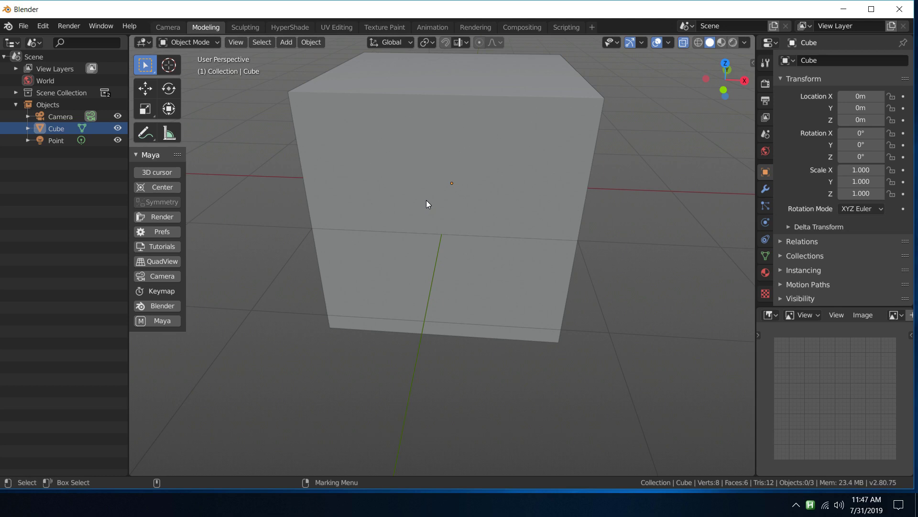
{"action": "middle_click_drag", "start_coordinate": [503, 189], "coordinate": [424, 162]}
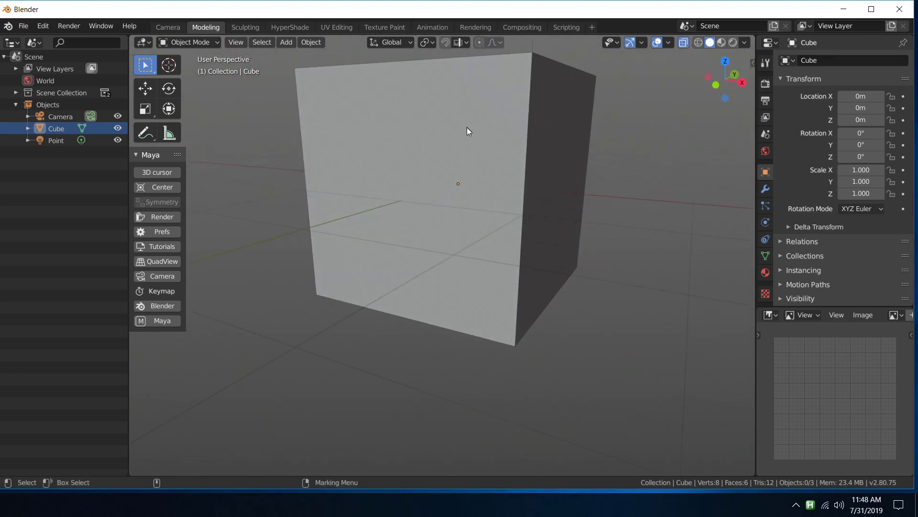
{"action": "middle_click_drag", "start_coordinate": [467, 132], "coordinate": [472, 164]}
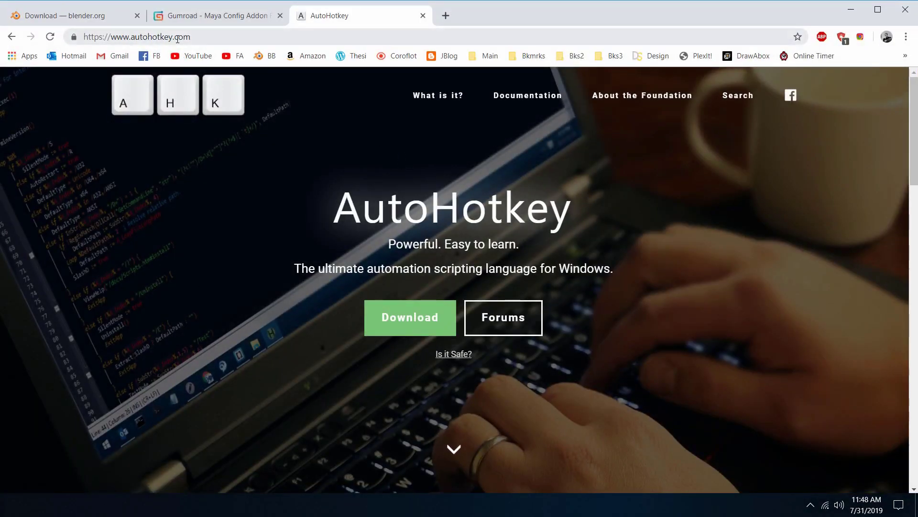
Download the current version of AutoHotkey from autohotkey.com and minimize the browser.
{"action": "left_click", "coordinate": [418, 322]}
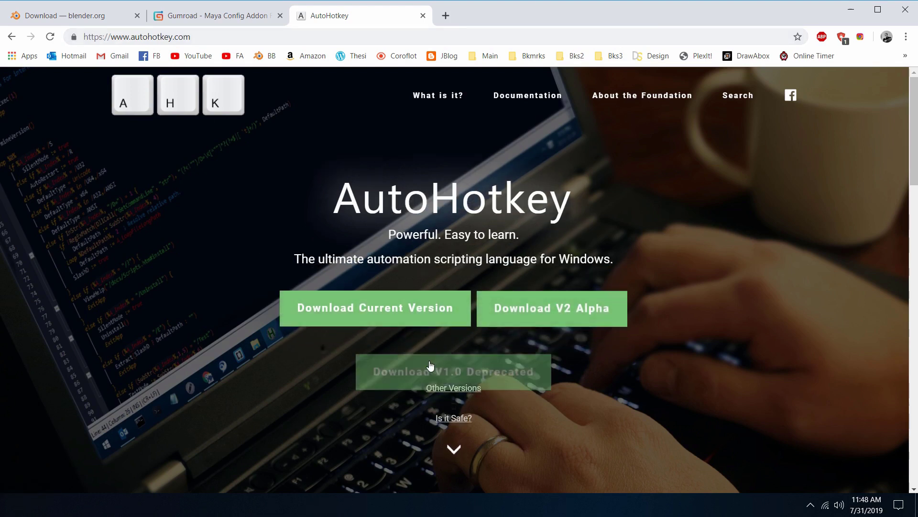
{"action": "left_click", "coordinate": [409, 317]}
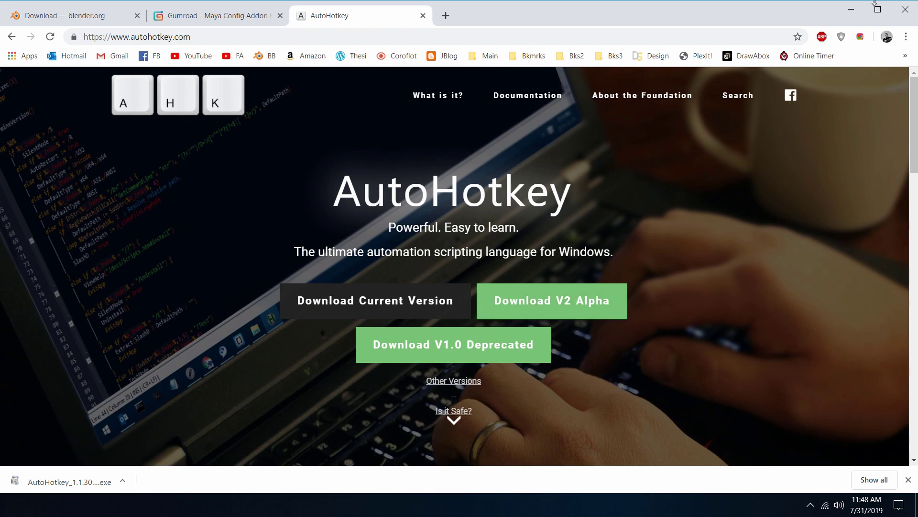
{"action": "left_click", "coordinate": [850, 14]}
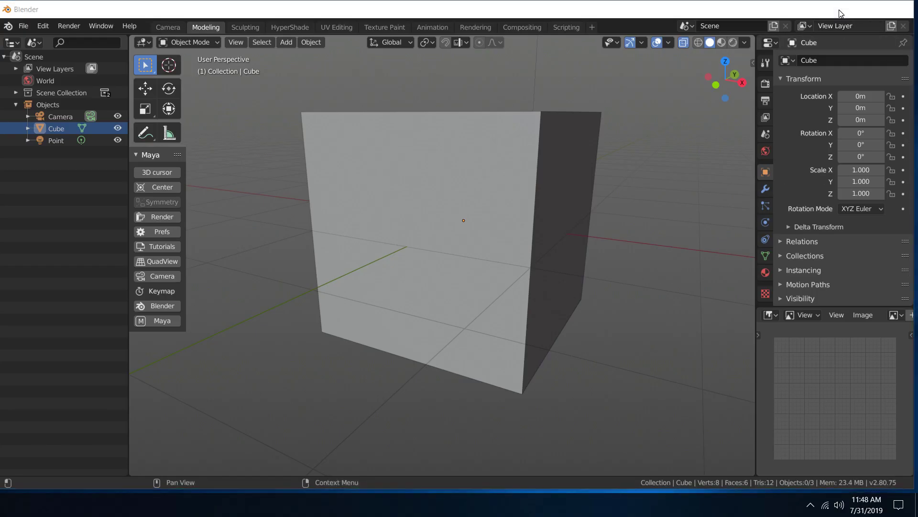
Minimize Blender, view the contents of the MyAlt folder, and return to the MayaConfigV3_2 folder.
{"action": "left_click", "coordinate": [844, 8]}
{"action": "double_click", "coordinate": [749, 249]}
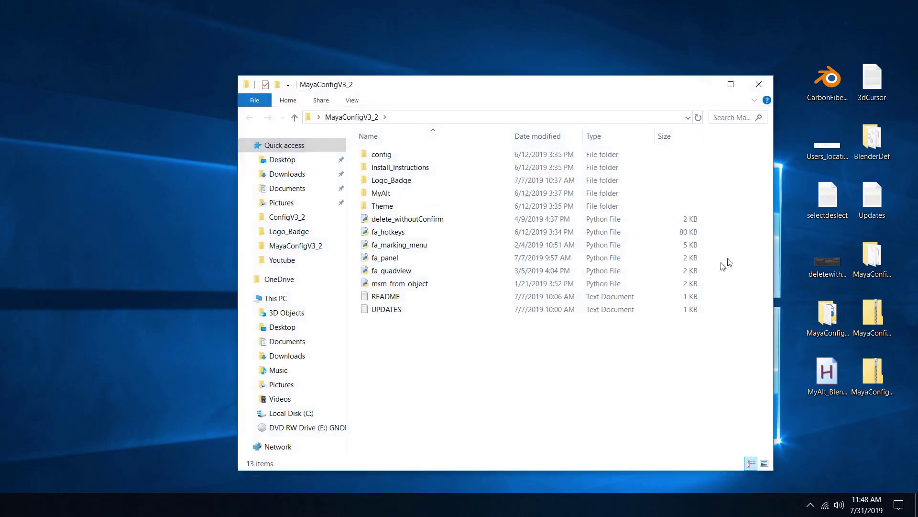
{"action": "double_click", "coordinate": [402, 194]}
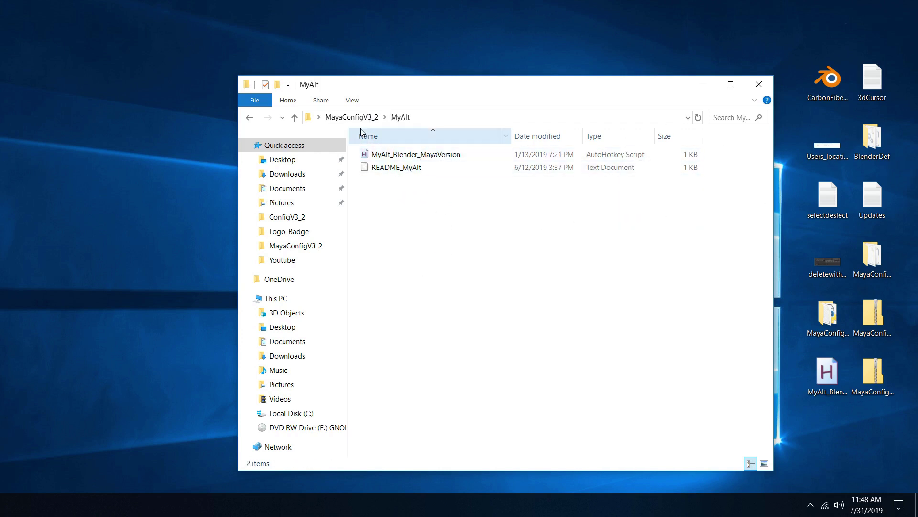
{"action": "left_click", "coordinate": [352, 117]}
Open the UPDATES text file from MayaConfigV3_2 and move its window over the folder to read the version 3.2 notes.
{"action": "left_click", "coordinate": [479, 309]}
{"action": "left_click", "coordinate": [95, 365]}
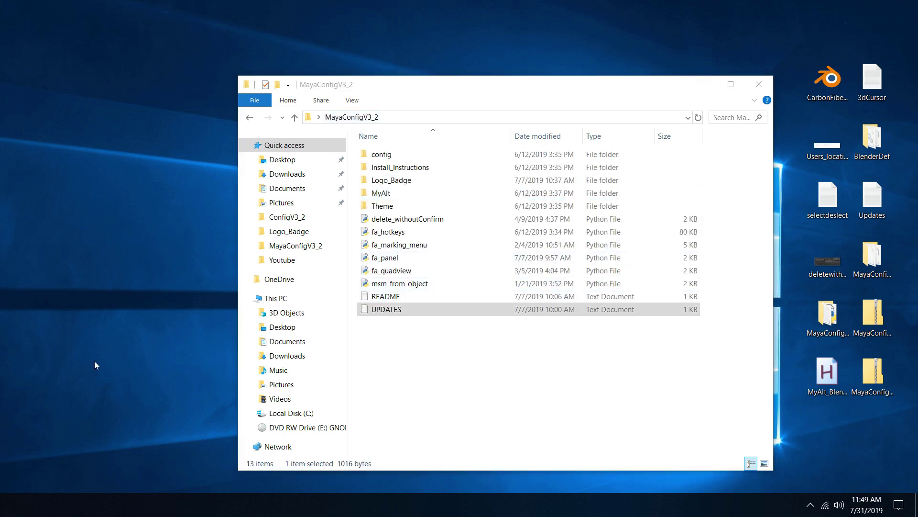
{"action": "left_click", "coordinate": [409, 349]}
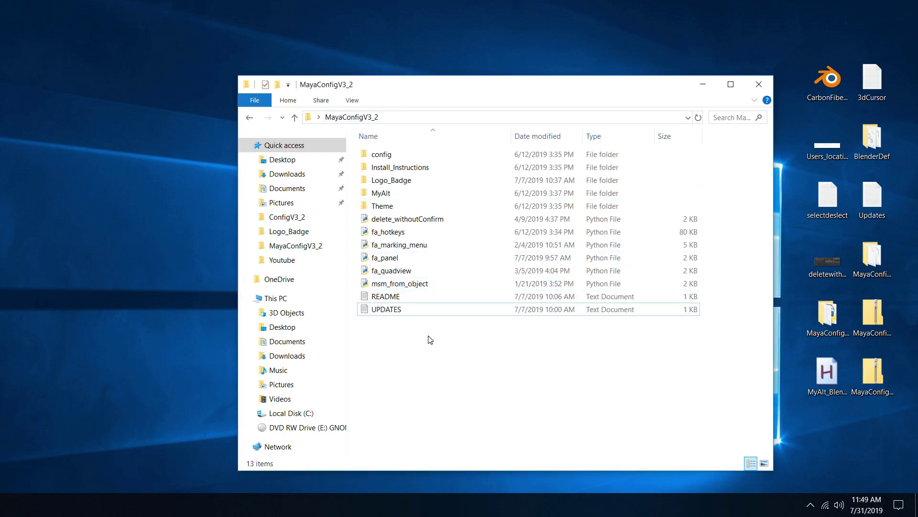
{"action": "double_click", "coordinate": [410, 312]}
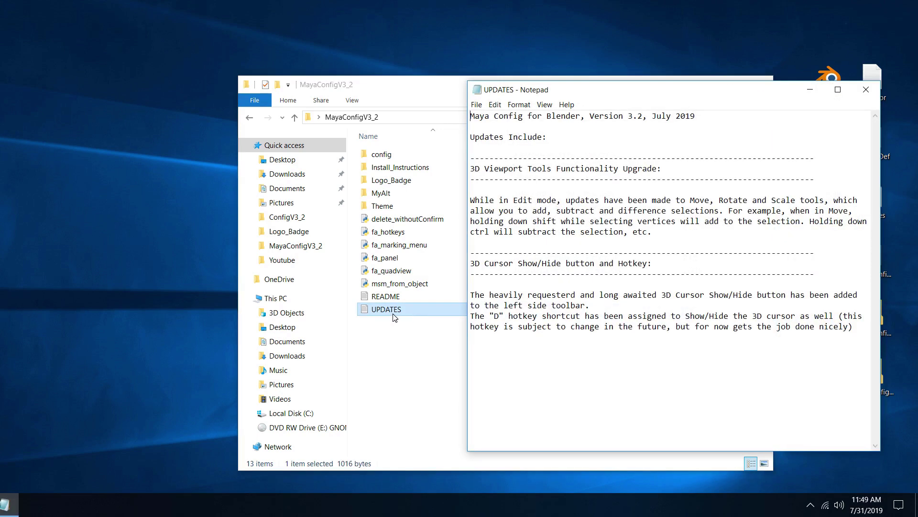
{"action": "left_click_drag", "start_coordinate": [658, 96], "coordinate": [521, 92]}
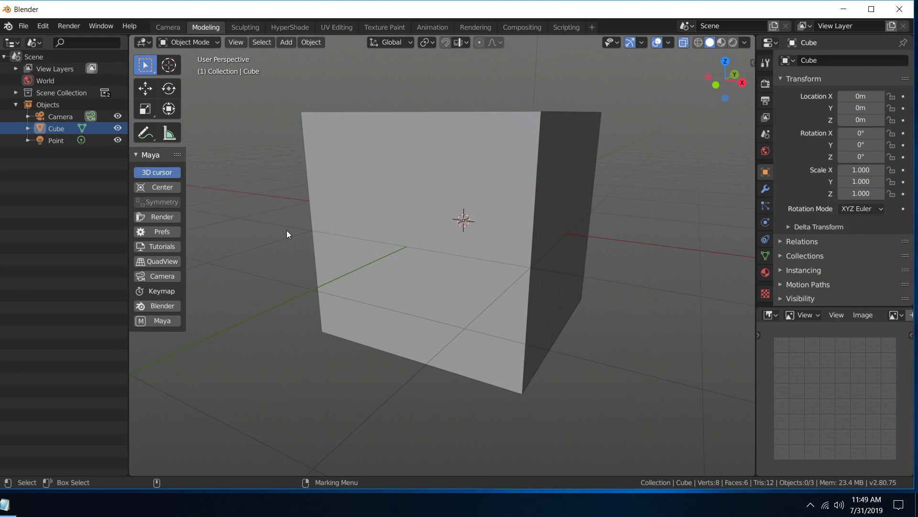
Minimize Blender to return to the UPDATES notes, and close the text file.
{"action": "left_click", "coordinate": [844, 12]}
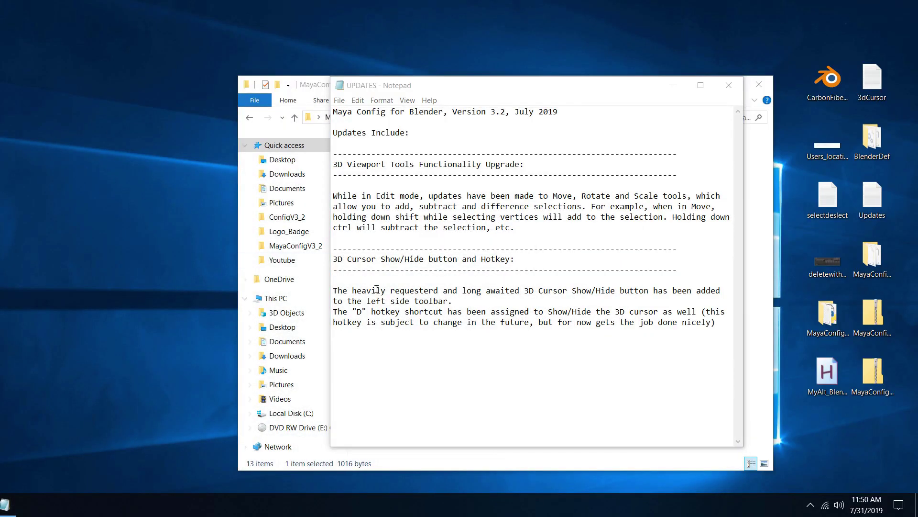
{"action": "left_click", "coordinate": [729, 85]}
{"action": "left_click_drag", "start_coordinate": [445, 341], "coordinate": [397, 348]}
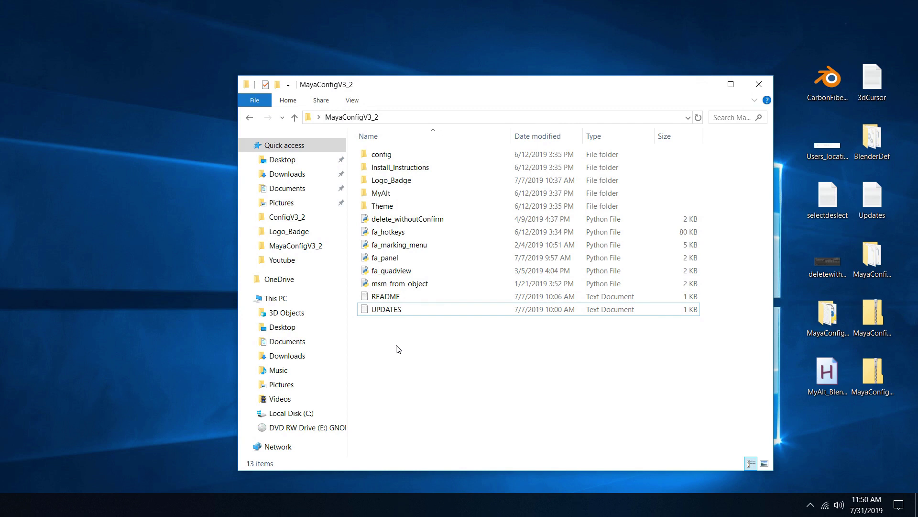